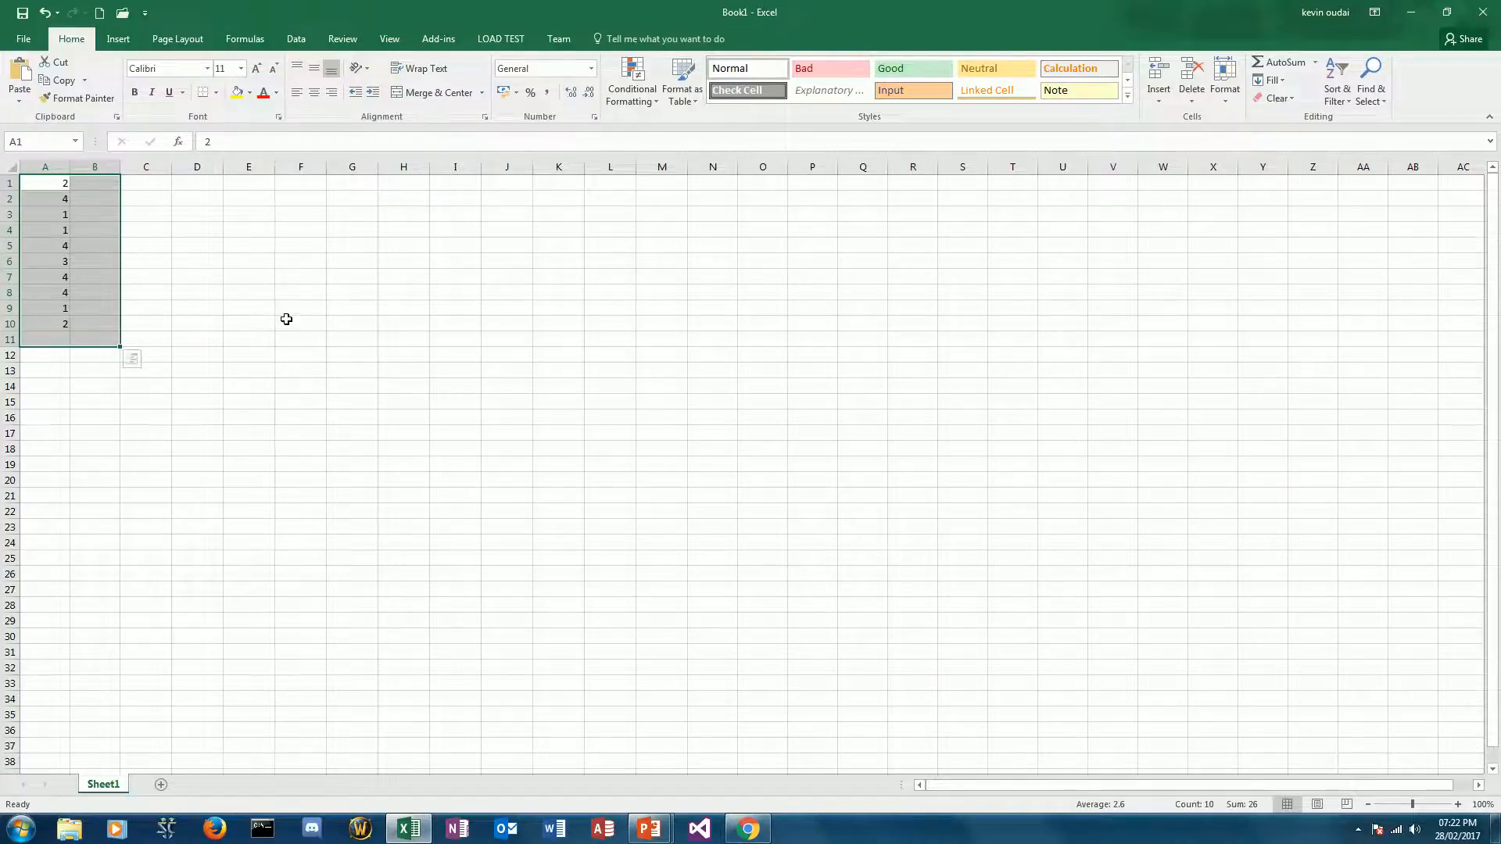
- Enter the headings "Number of books" in E4 and "Frequency" in F4
{"action": "left_click", "coordinate": [245, 231]}
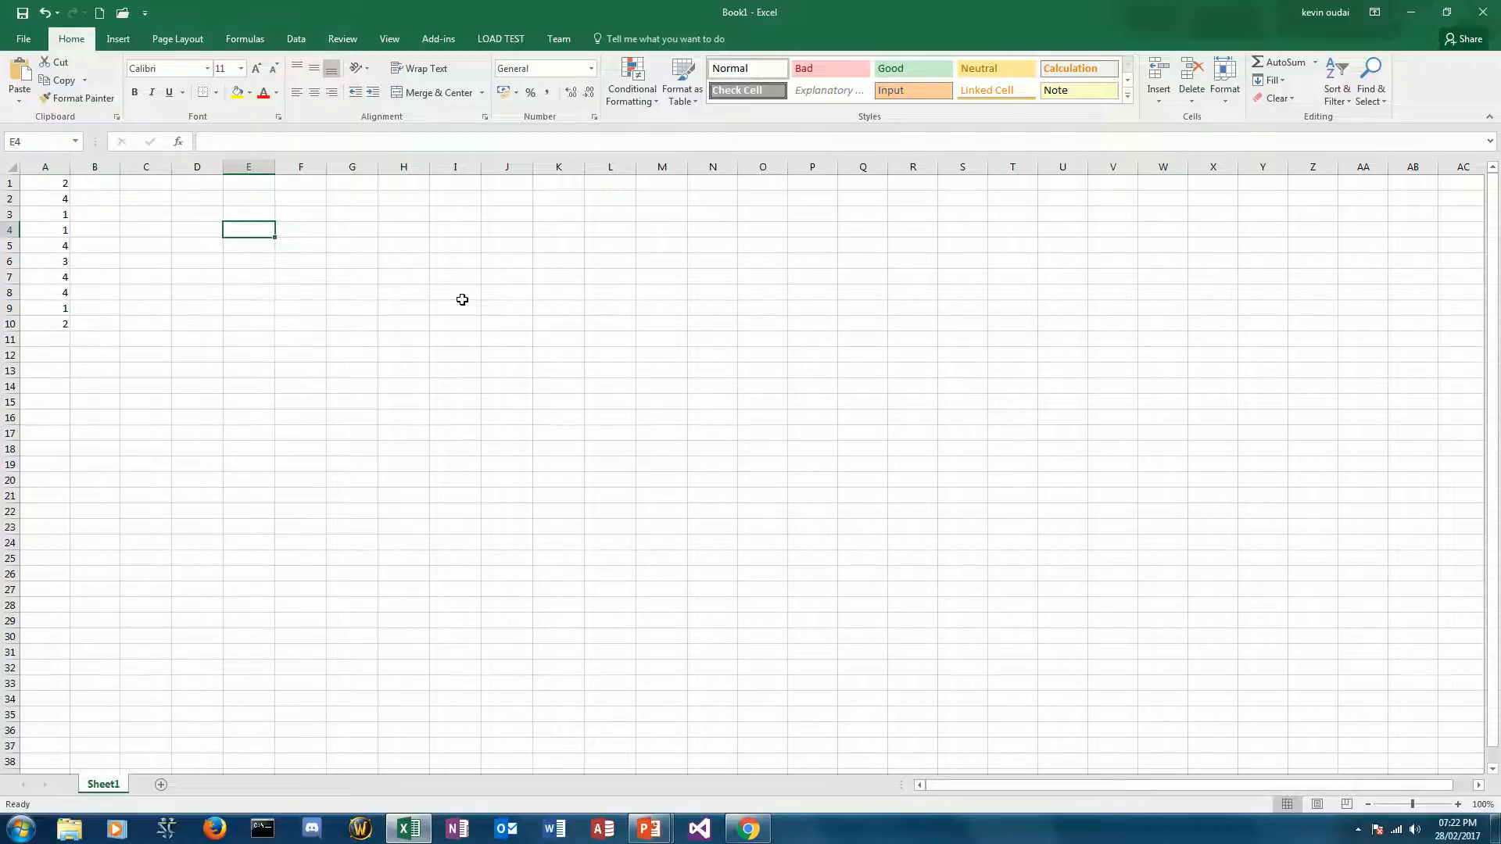
{"action": "type", "text": "Number o"}
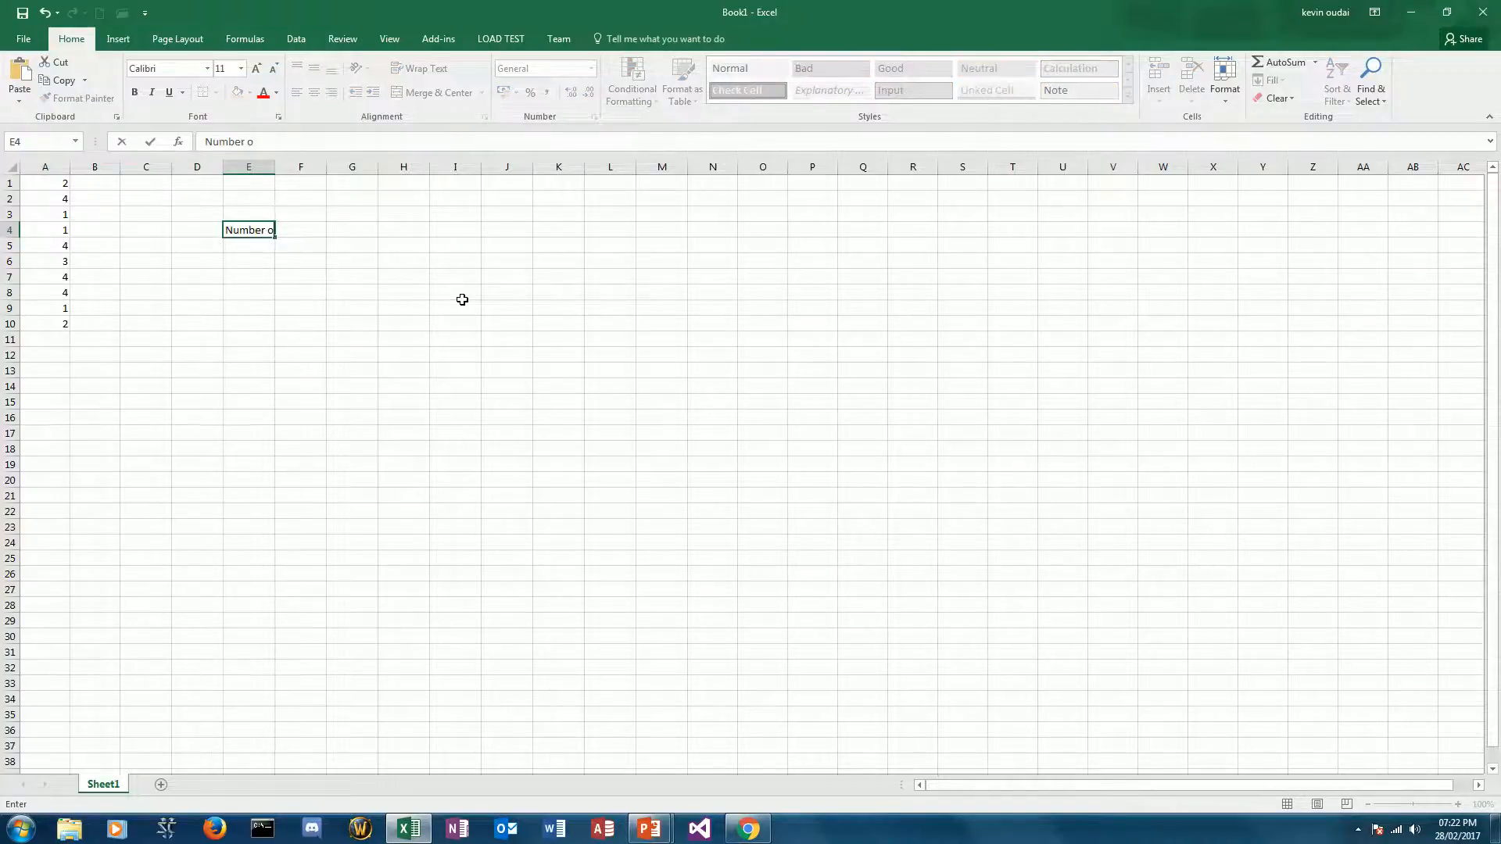
{"action": "type", "text": "f books"}
{"action": "key", "text": "Tab"}
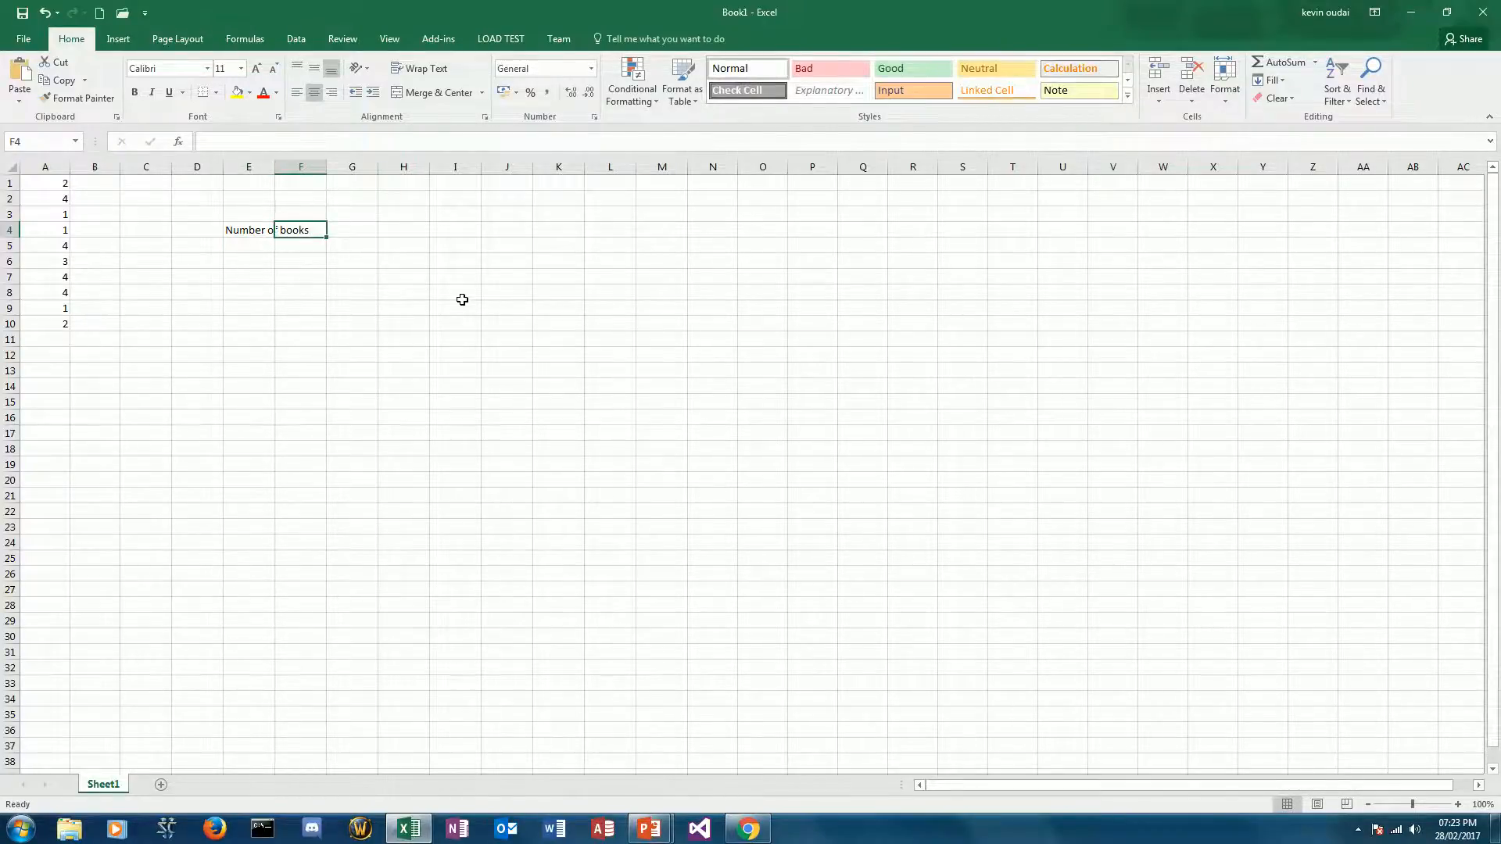
{"action": "type", "text": "Frequency"}
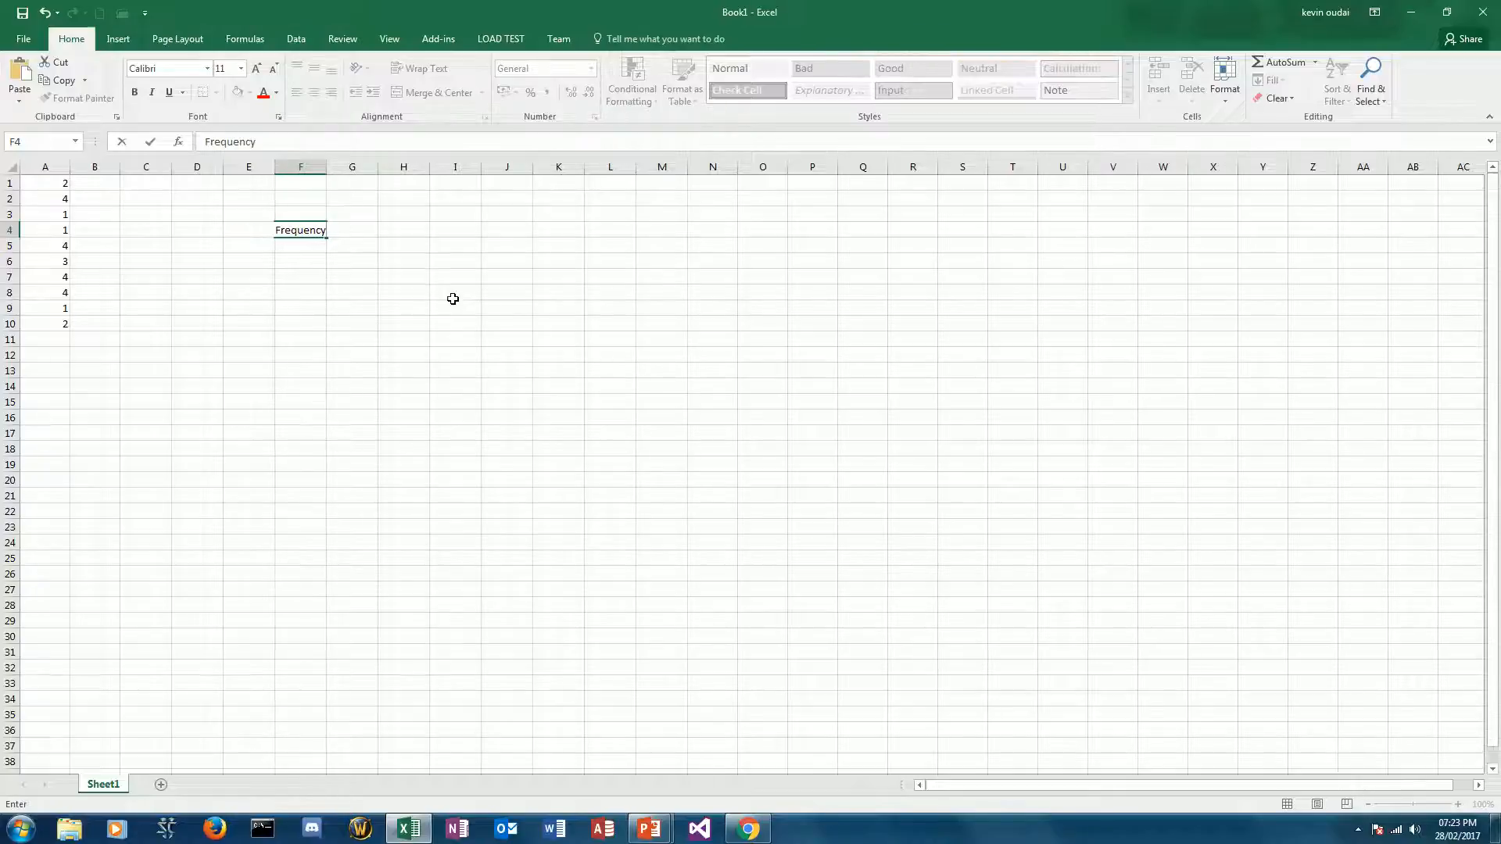
- Autofit columns E and F to the width of their headings
{"action": "left_click", "coordinate": [267, 170]}
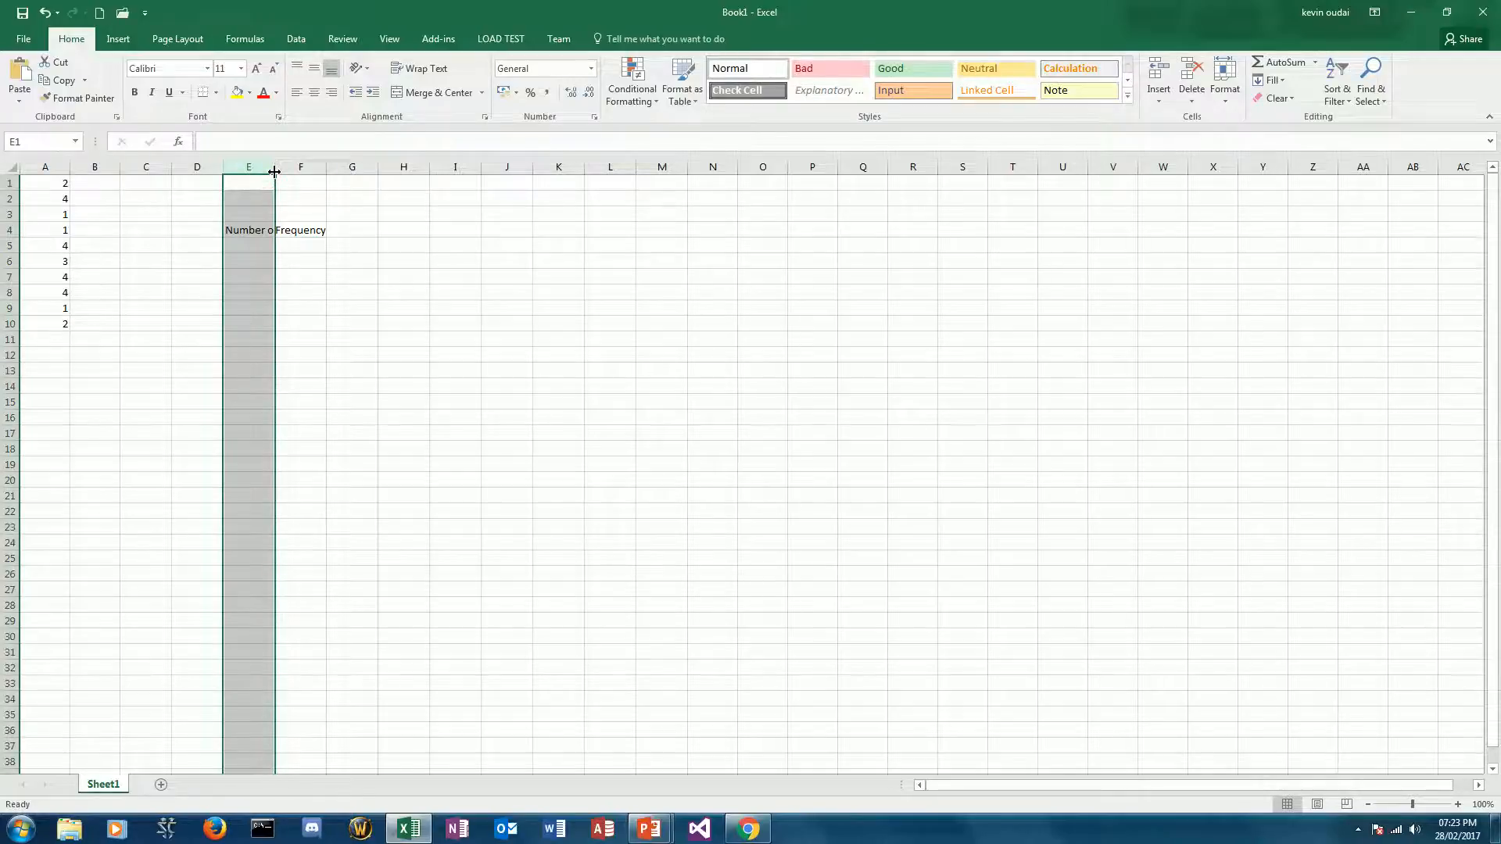
{"action": "double_click", "coordinate": [275, 169]}
{"action": "left_click", "coordinate": [350, 171]}
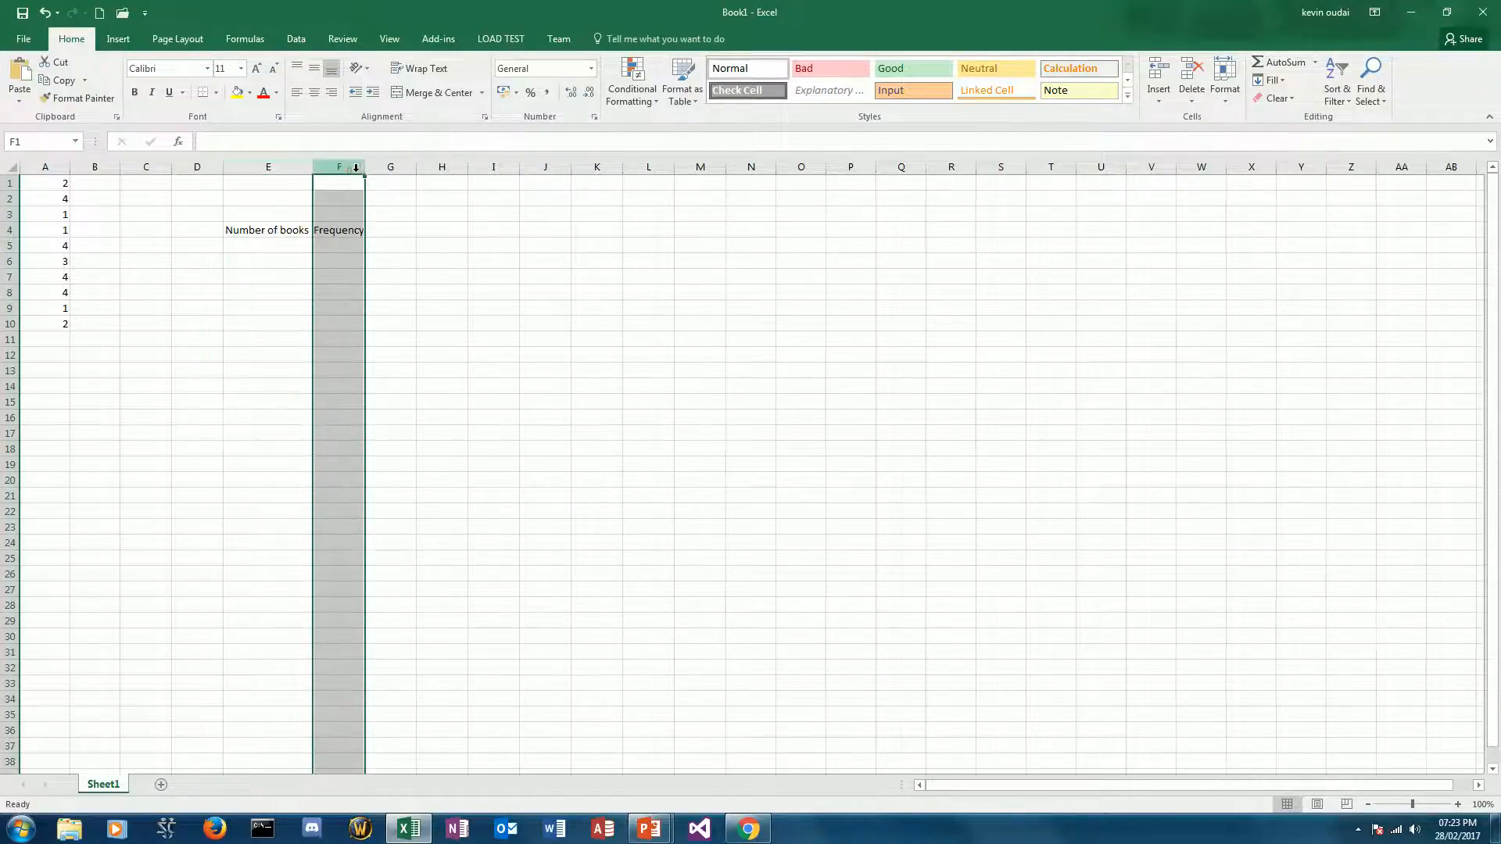
{"action": "double_click", "coordinate": [365, 170]}
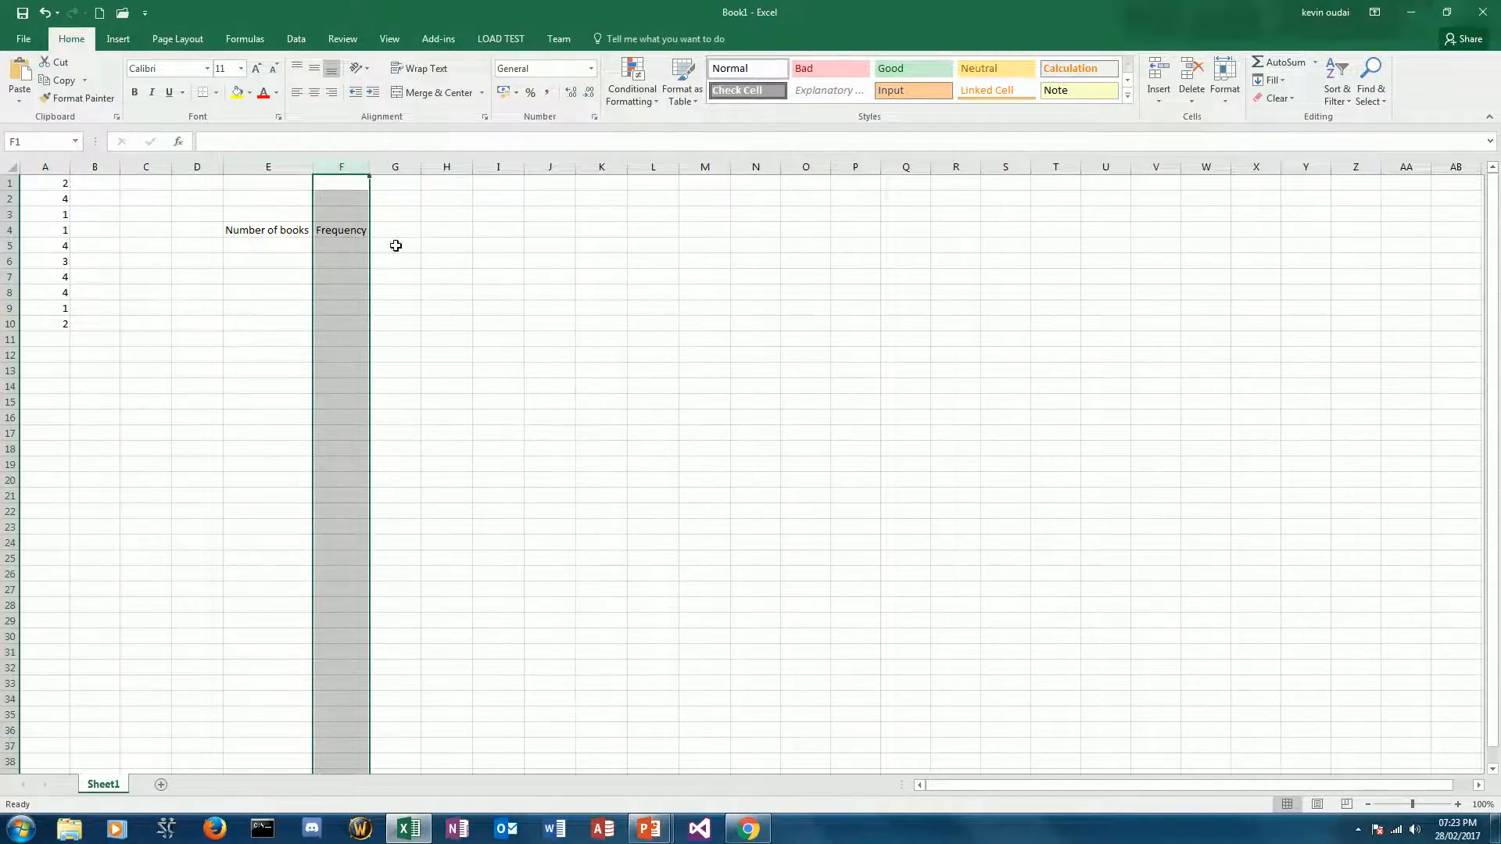
- Convert the headings in E4:F4 into a table, marking it as having headers
{"action": "left_click_drag", "start_coordinate": [244, 232], "coordinate": [341, 235]}
{"action": "left_click", "coordinate": [113, 39]}
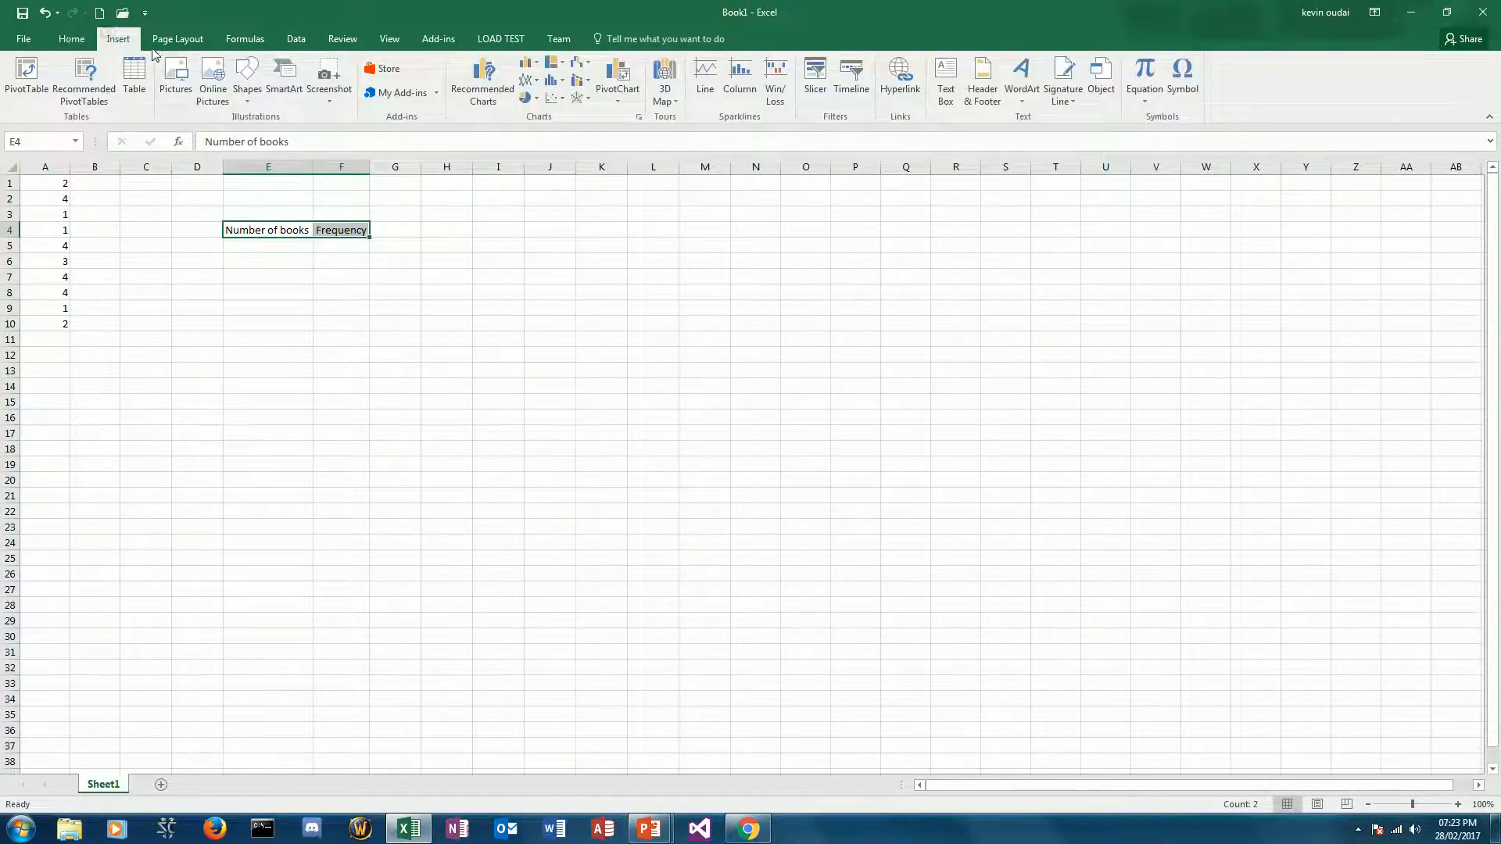
{"action": "left_click", "coordinate": [141, 86]}
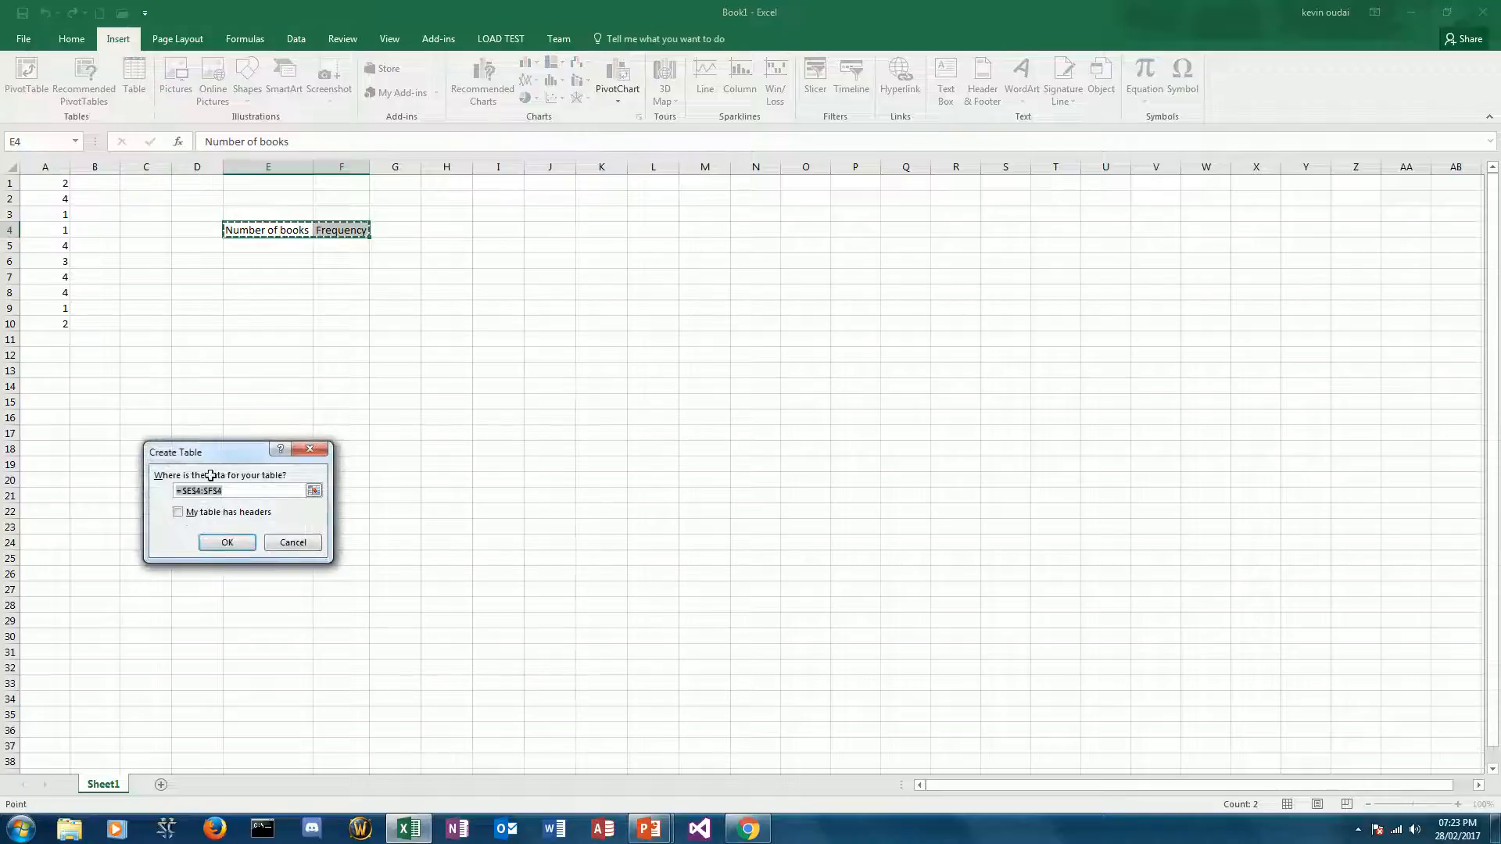
{"action": "left_click", "coordinate": [178, 513]}
{"action": "left_click", "coordinate": [222, 541]}
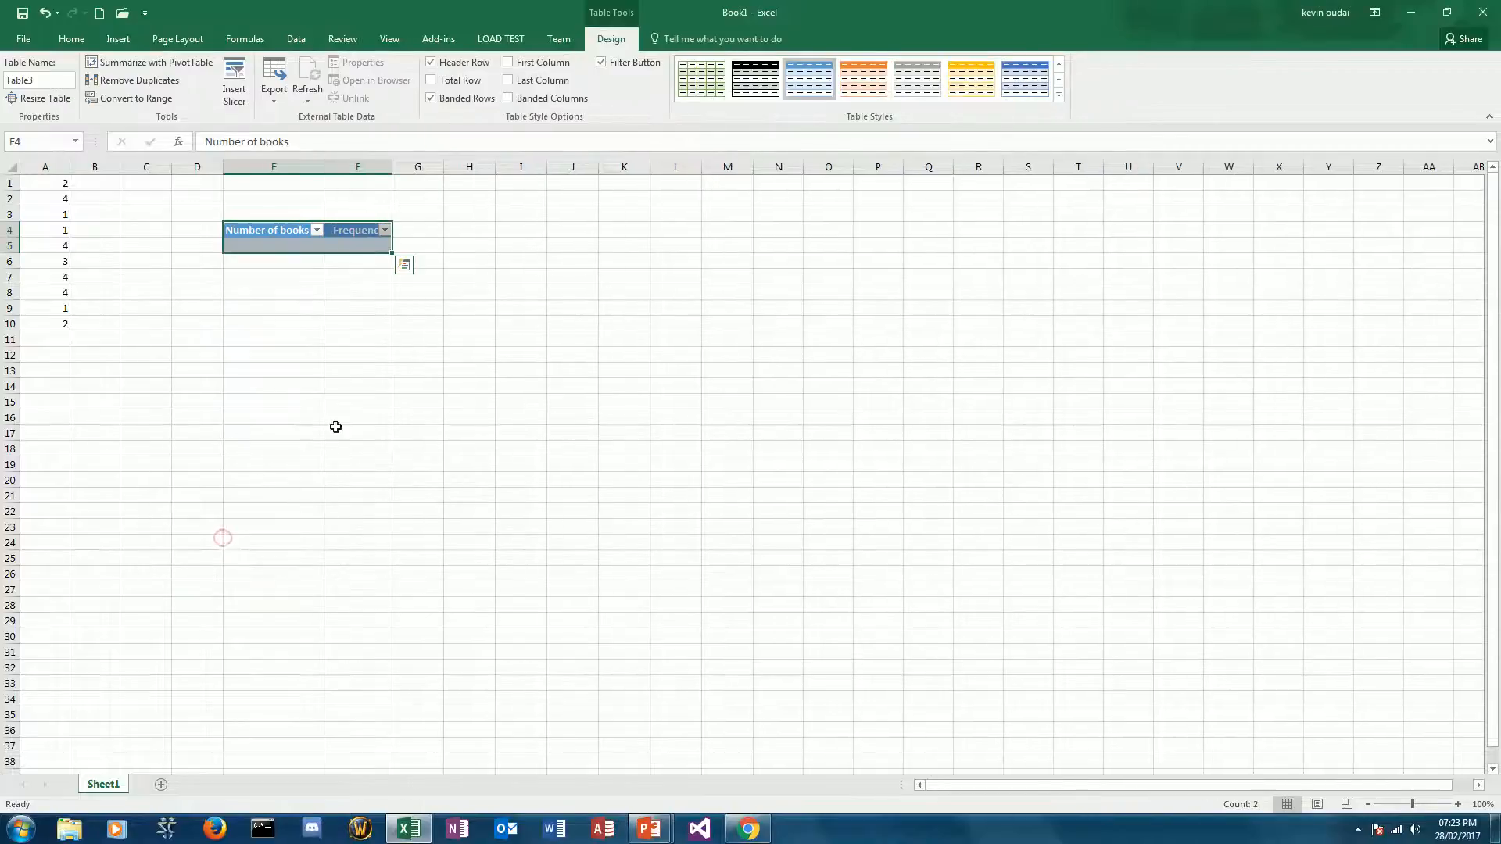
- Fill the Number of books column with the values 0, 1, 2, 3 and 4 in E5:E9
{"action": "left_click", "coordinate": [289, 246]}
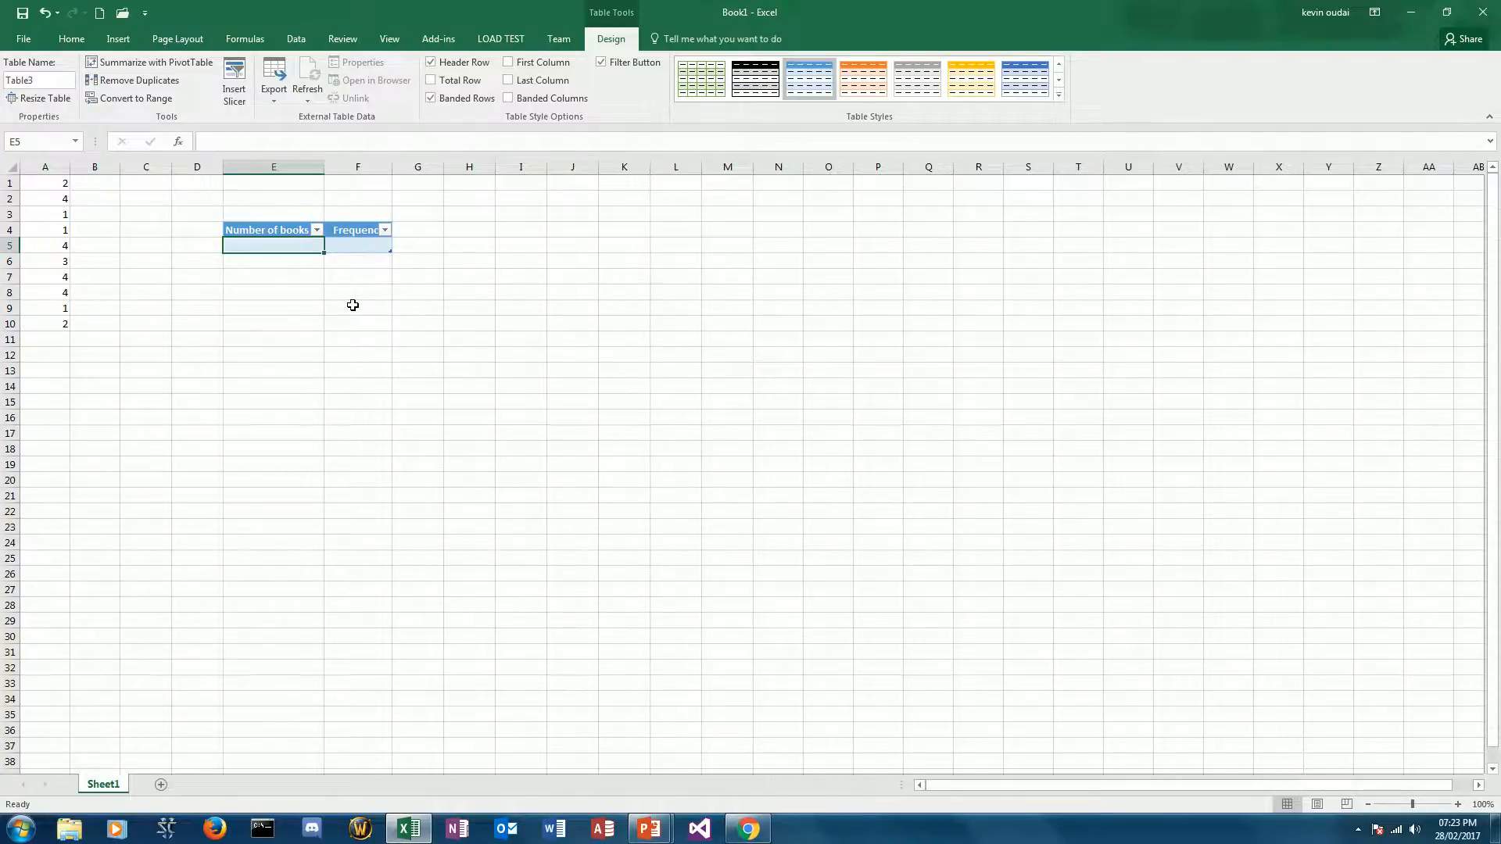
{"action": "type", "text": "0"}
{"action": "key", "text": "Return"}
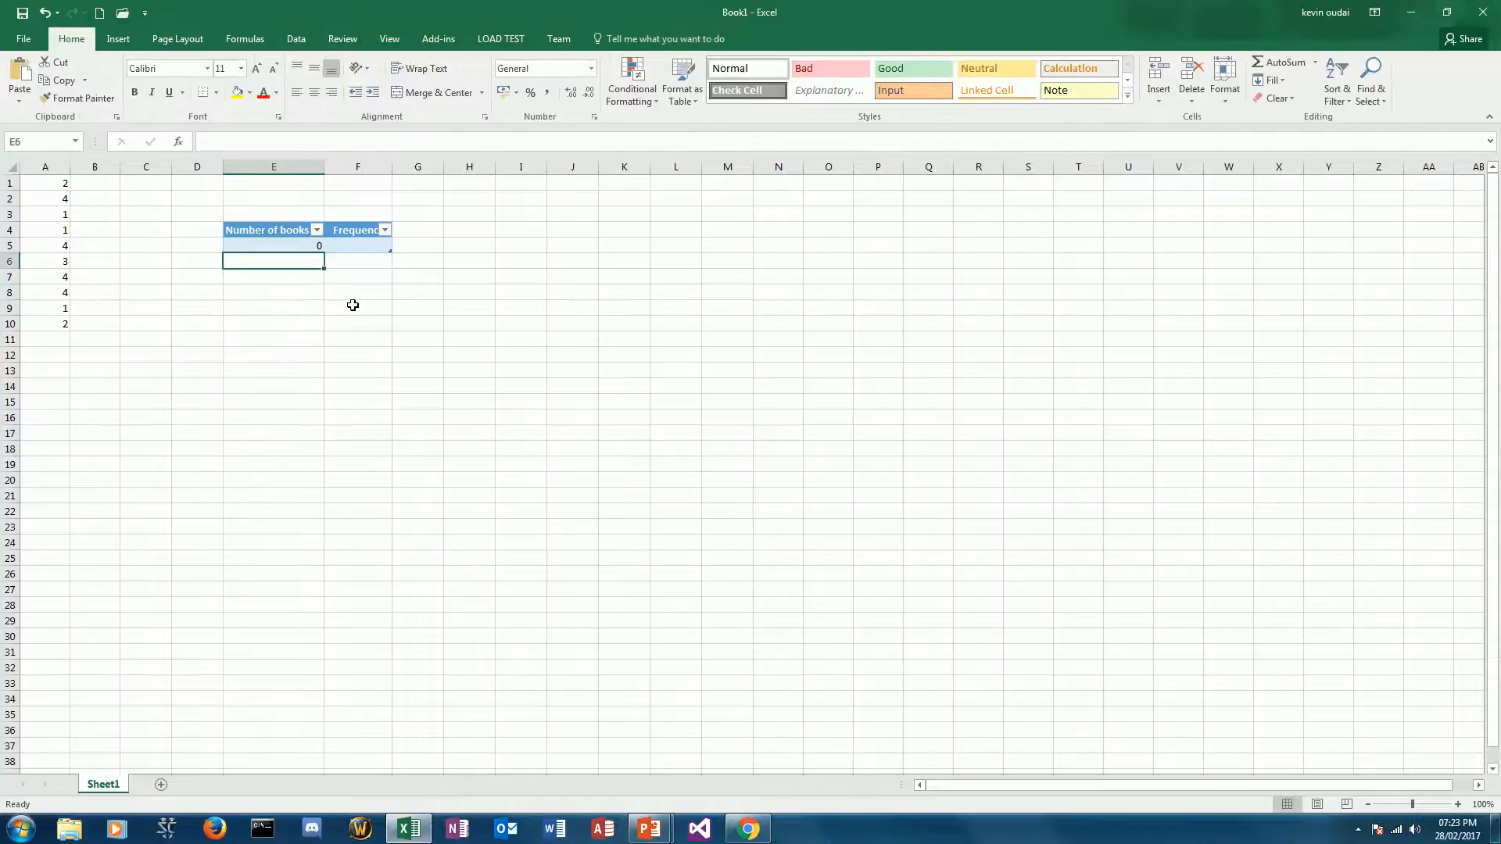
{"action": "type", "text": "1"}
{"action": "key", "text": "Return"}
{"action": "type", "text": "2"}
{"action": "key", "text": "Return"}
{"action": "type", "text": "3"}
{"action": "key", "text": "Return"}
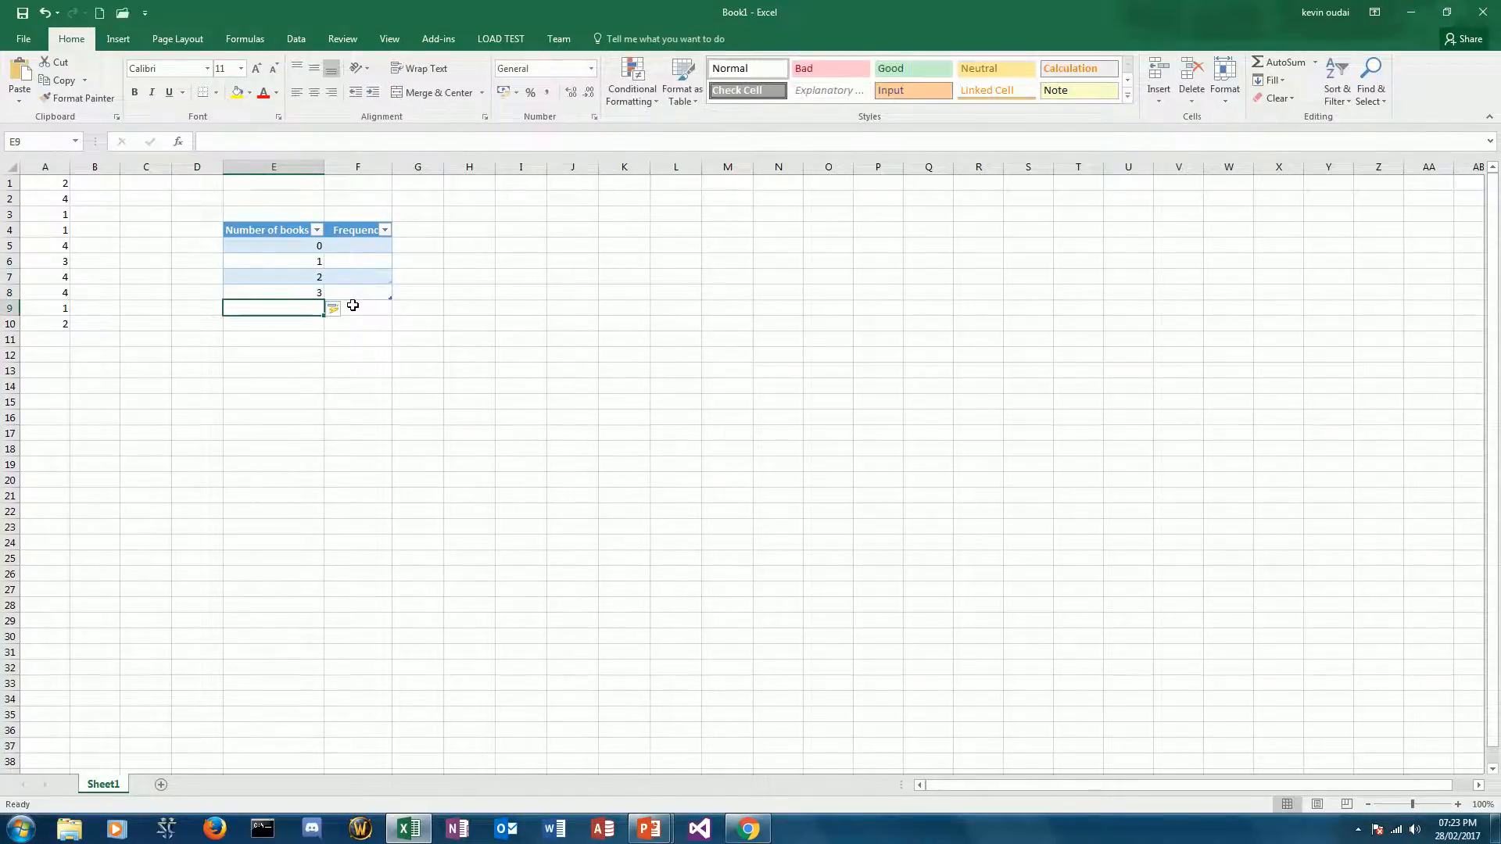
{"action": "type", "text": "4"}
{"action": "key", "text": "Return"}
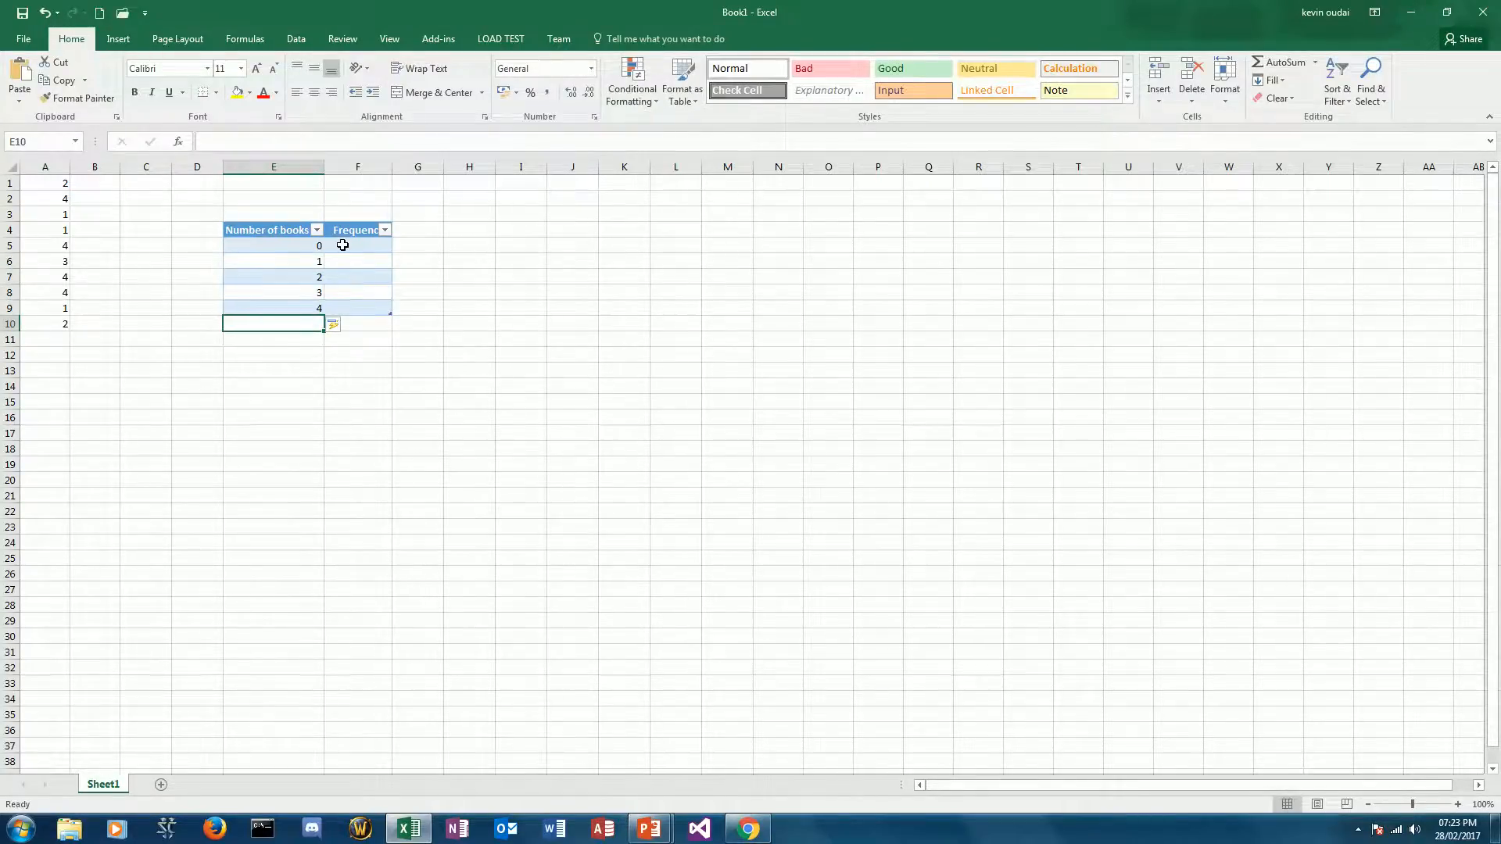
- Center the contents of the whole table, E4:F9, horizontally
{"action": "left_click", "coordinate": [344, 245]}
{"action": "left_click_drag", "start_coordinate": [283, 230], "coordinate": [380, 311]}
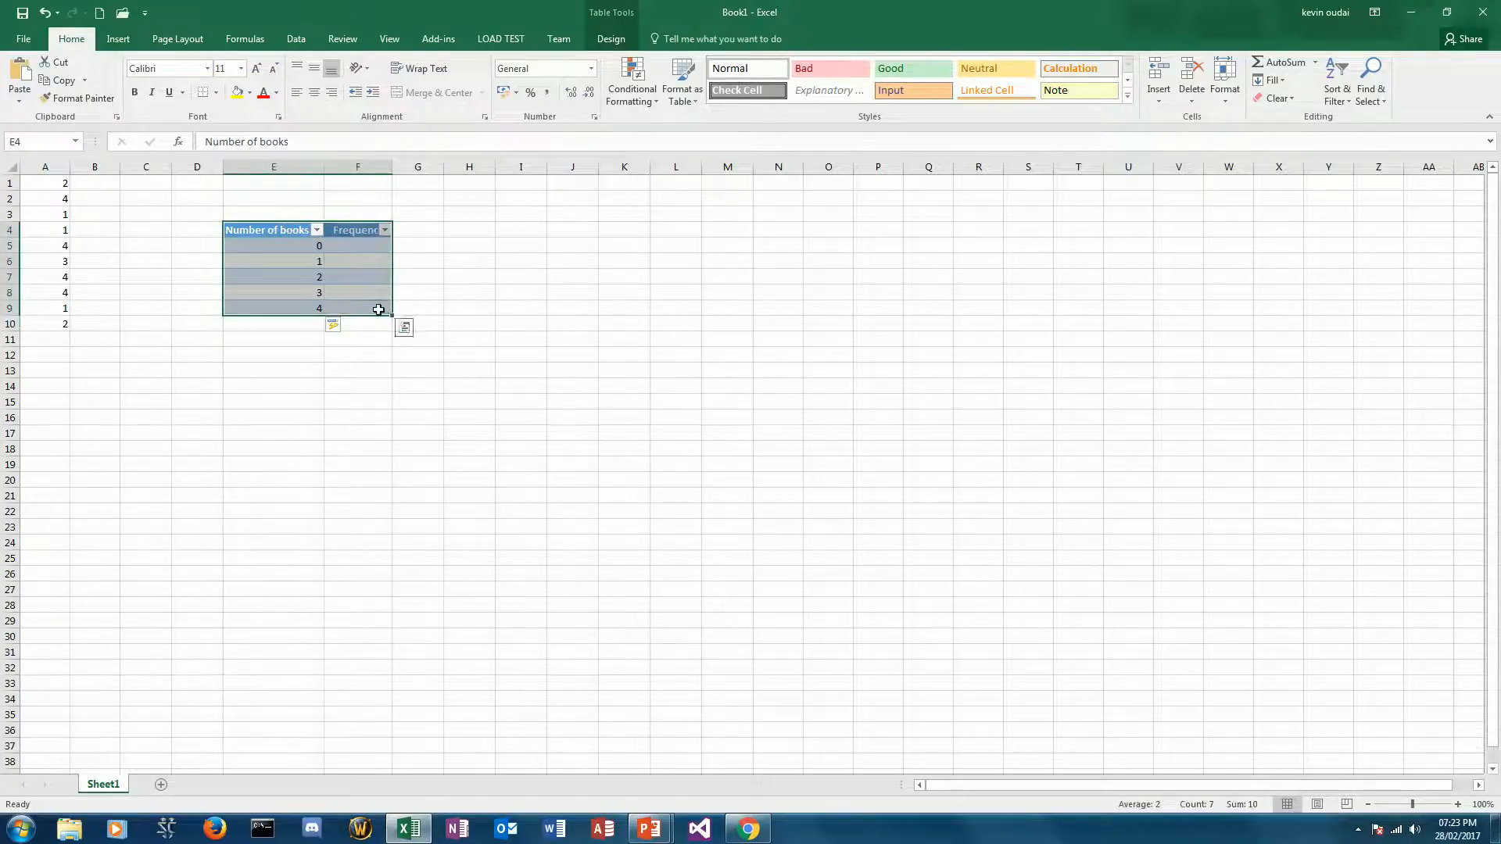
{"action": "left_click", "coordinate": [314, 90]}
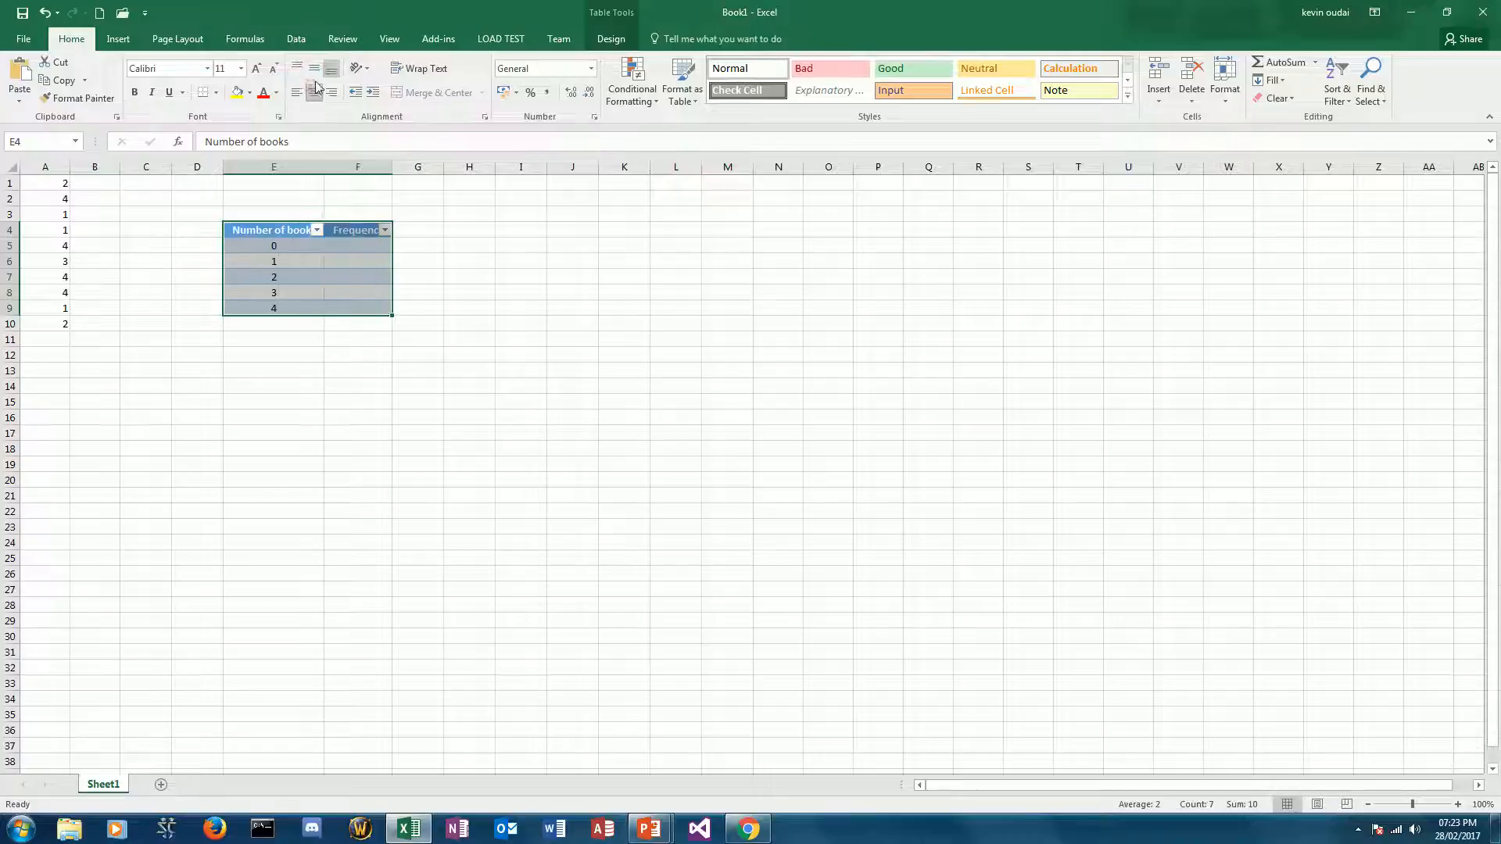
- Insert the COUNTIF function from the Statistical category into the first Frequency cell, F5
{"action": "left_click", "coordinate": [353, 246]}
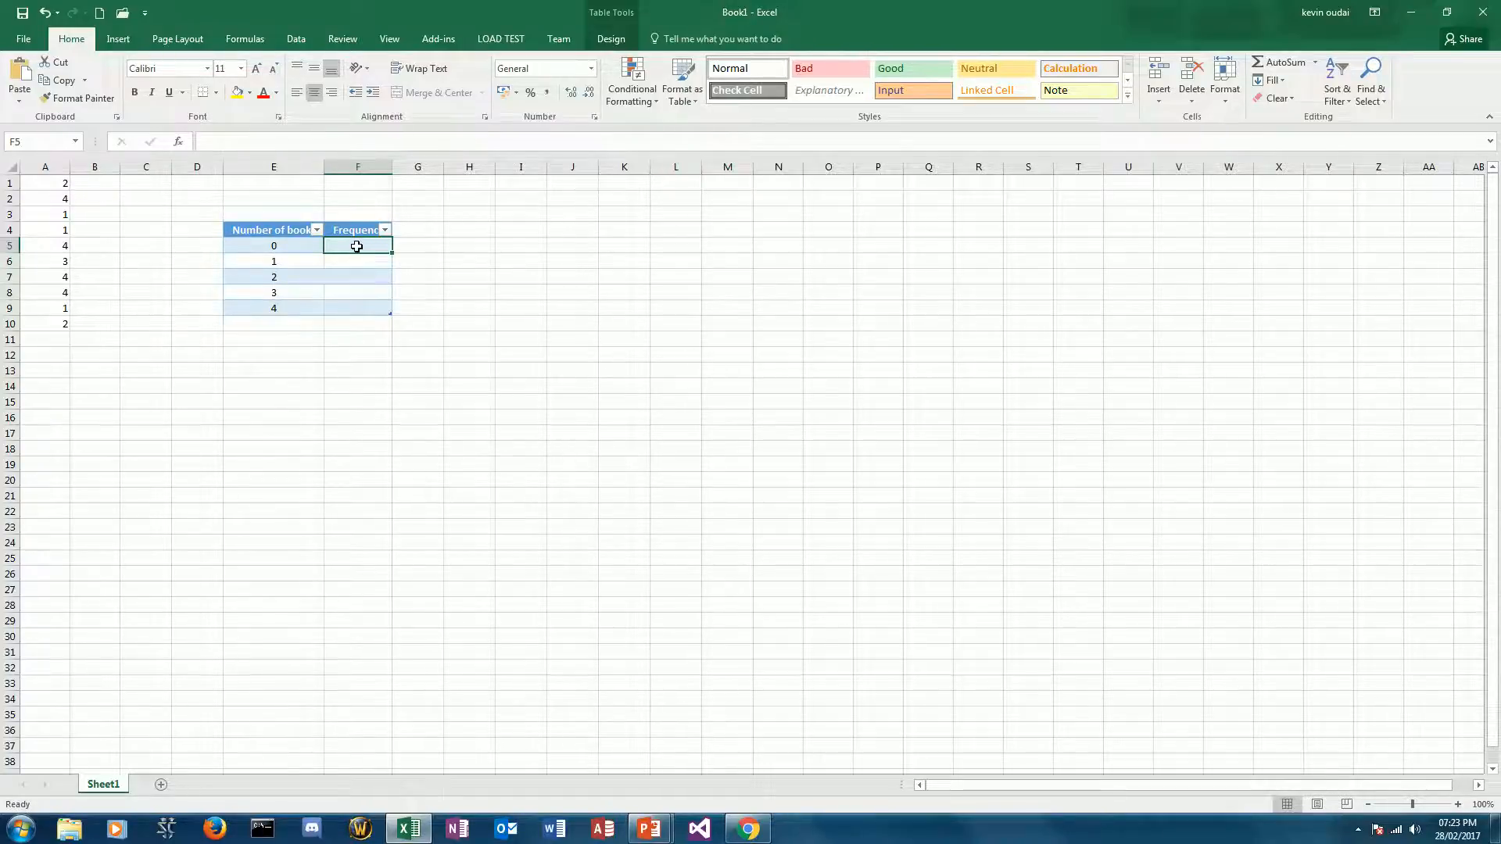
{"action": "left_click", "coordinate": [179, 143]}
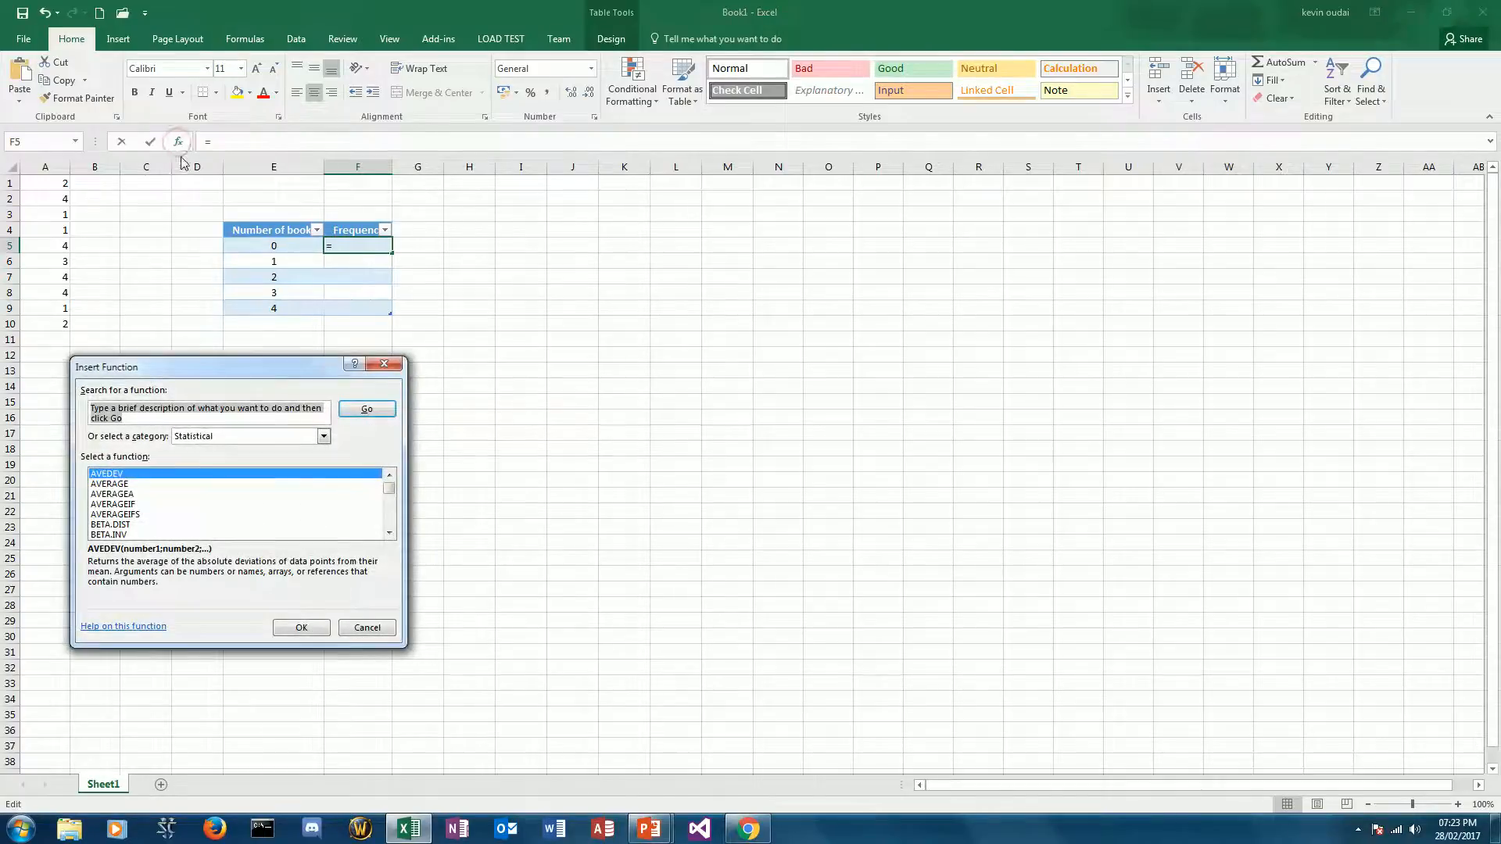
{"action": "left_click", "coordinate": [324, 440]}
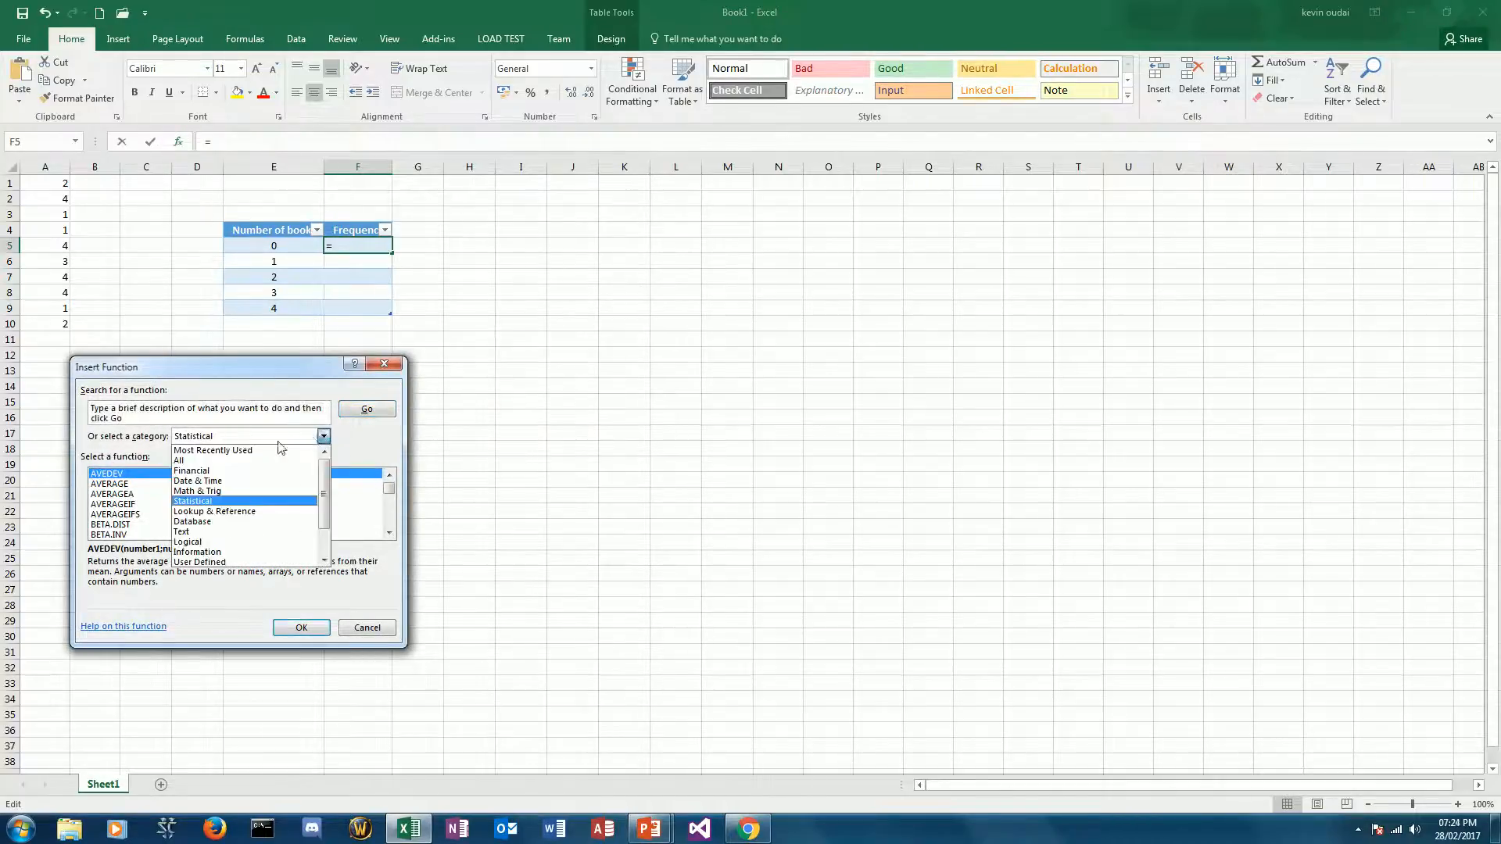
{"action": "left_click", "coordinate": [244, 505]}
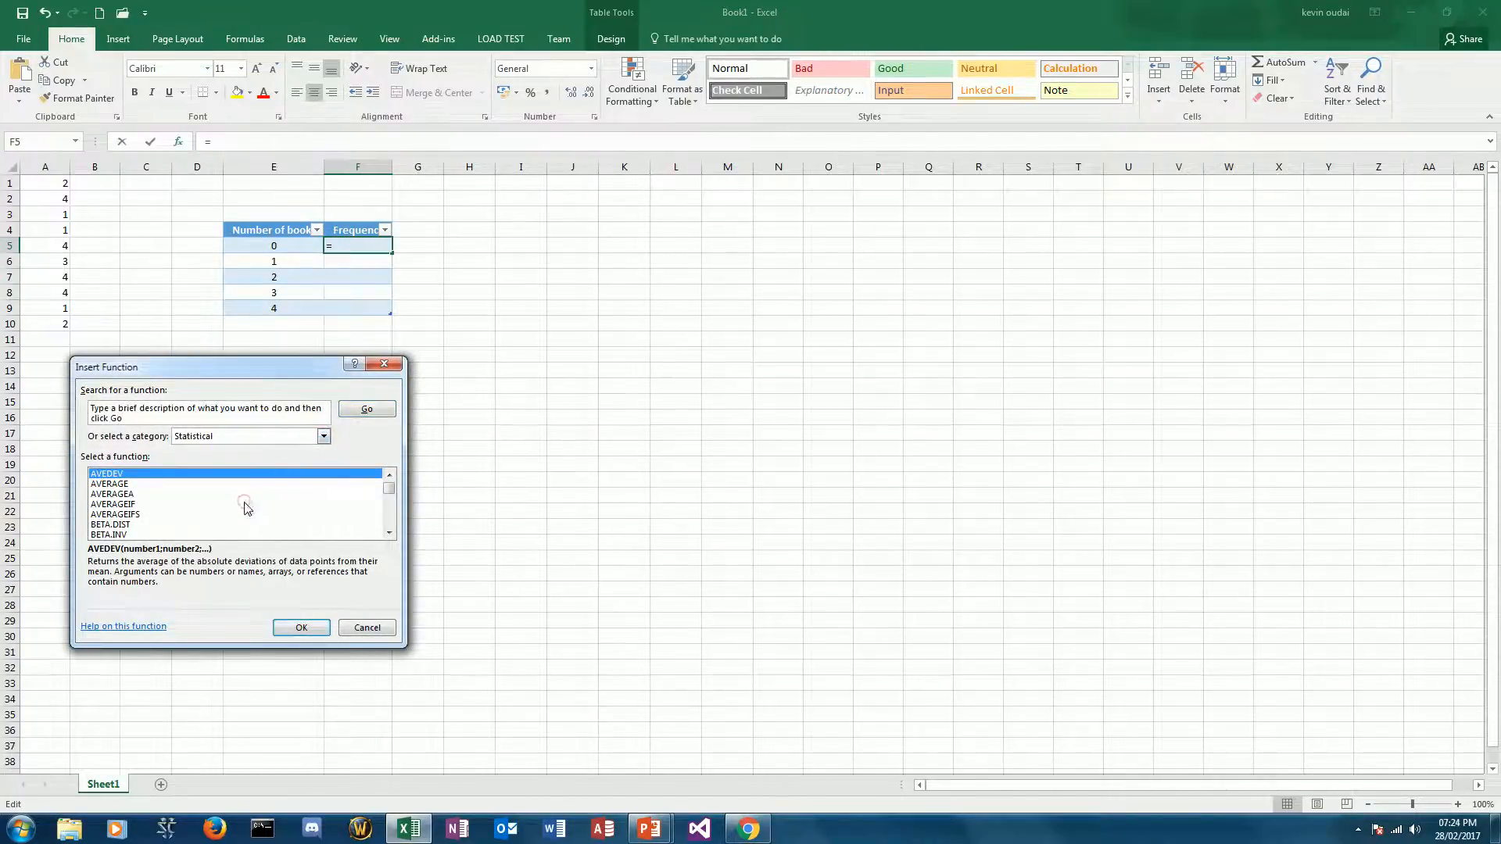
{"action": "scroll", "coordinate": [233, 498], "scroll_direction": "down", "scroll_amount": 5}
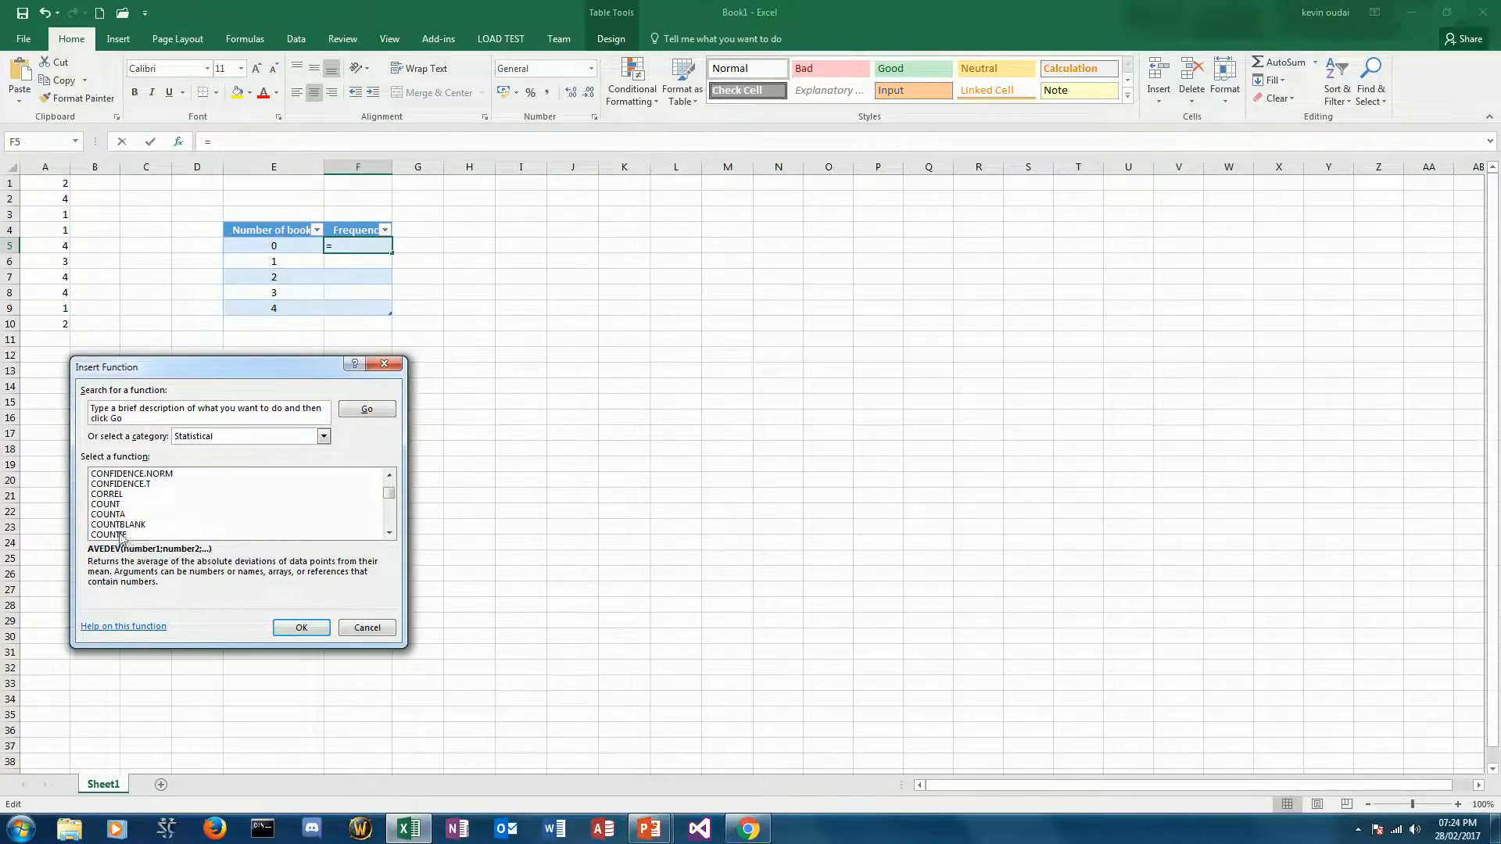
{"action": "left_click", "coordinate": [125, 535]}
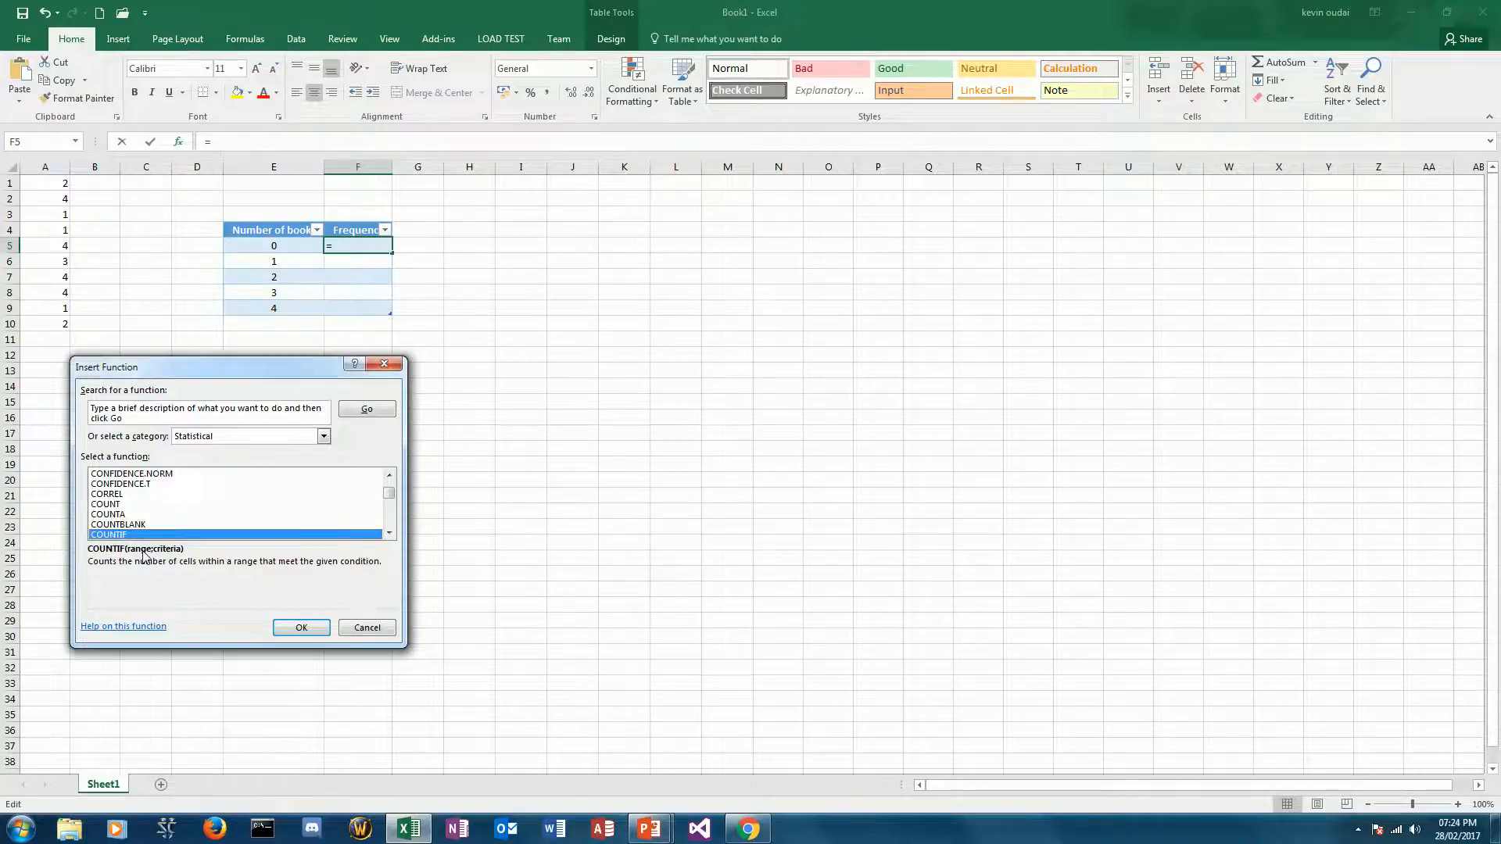
{"action": "left_click", "coordinate": [302, 628]}
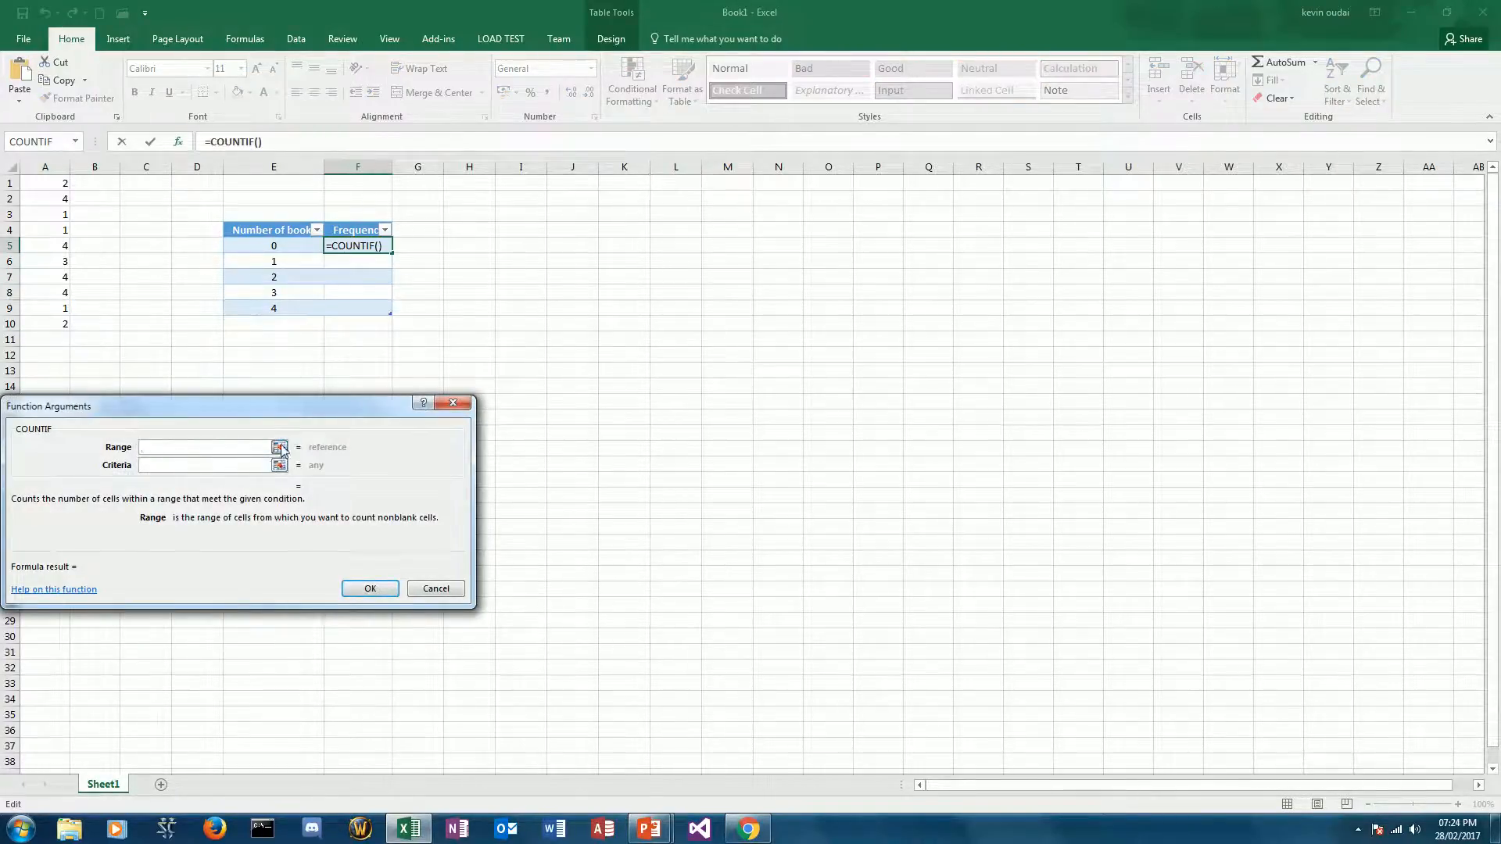
- Set the COUNTIF range to A1:A10 and its criteria to the Number of books cell E5
{"action": "left_click", "coordinate": [279, 447]}
{"action": "left_click_drag", "start_coordinate": [55, 184], "coordinate": [69, 322]}
{"action": "left_click", "coordinate": [462, 426]}
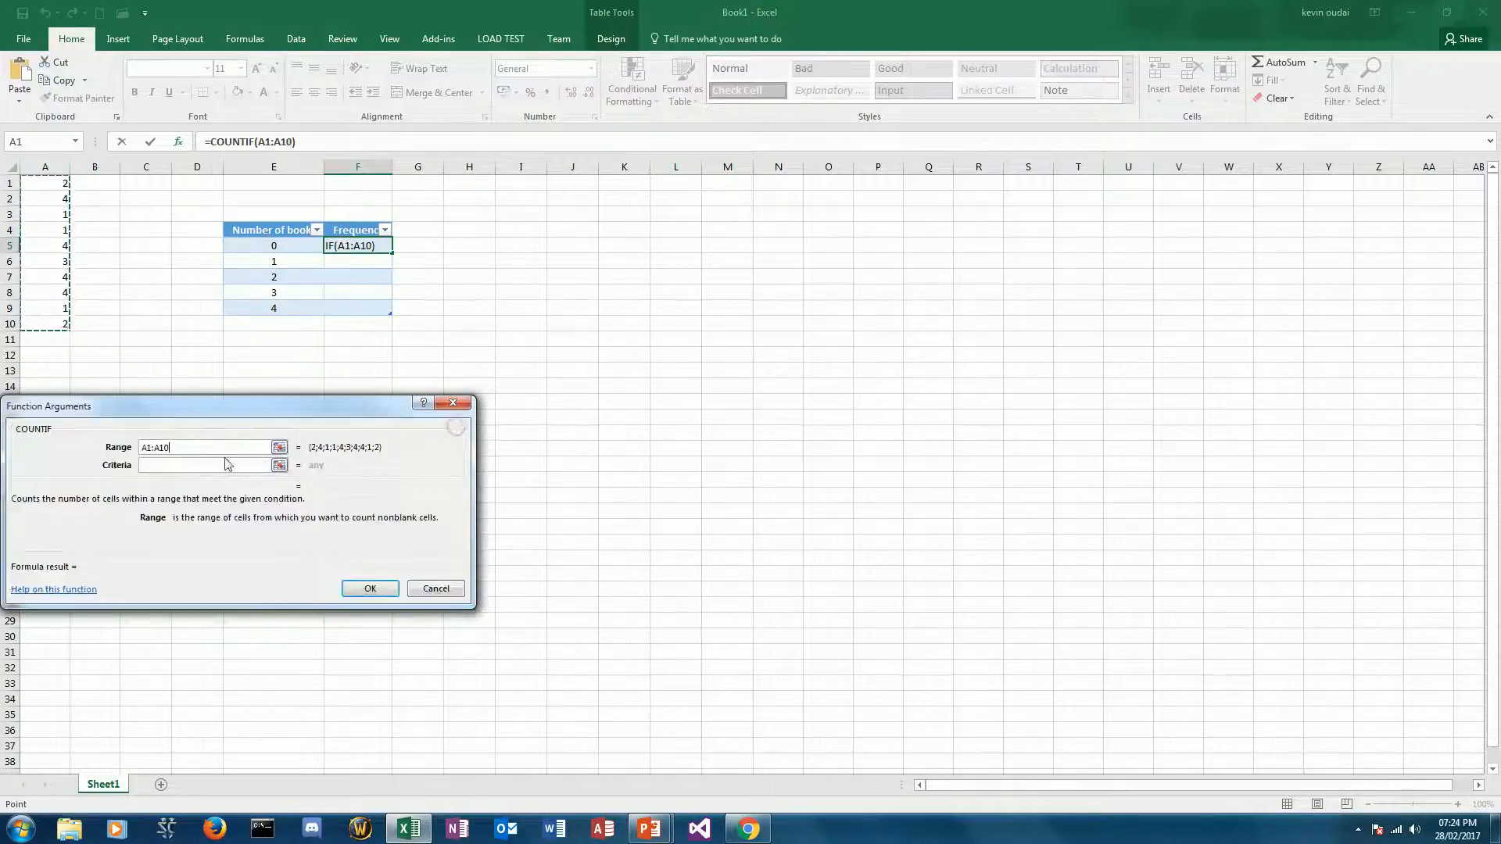
{"action": "left_click", "coordinate": [276, 465]}
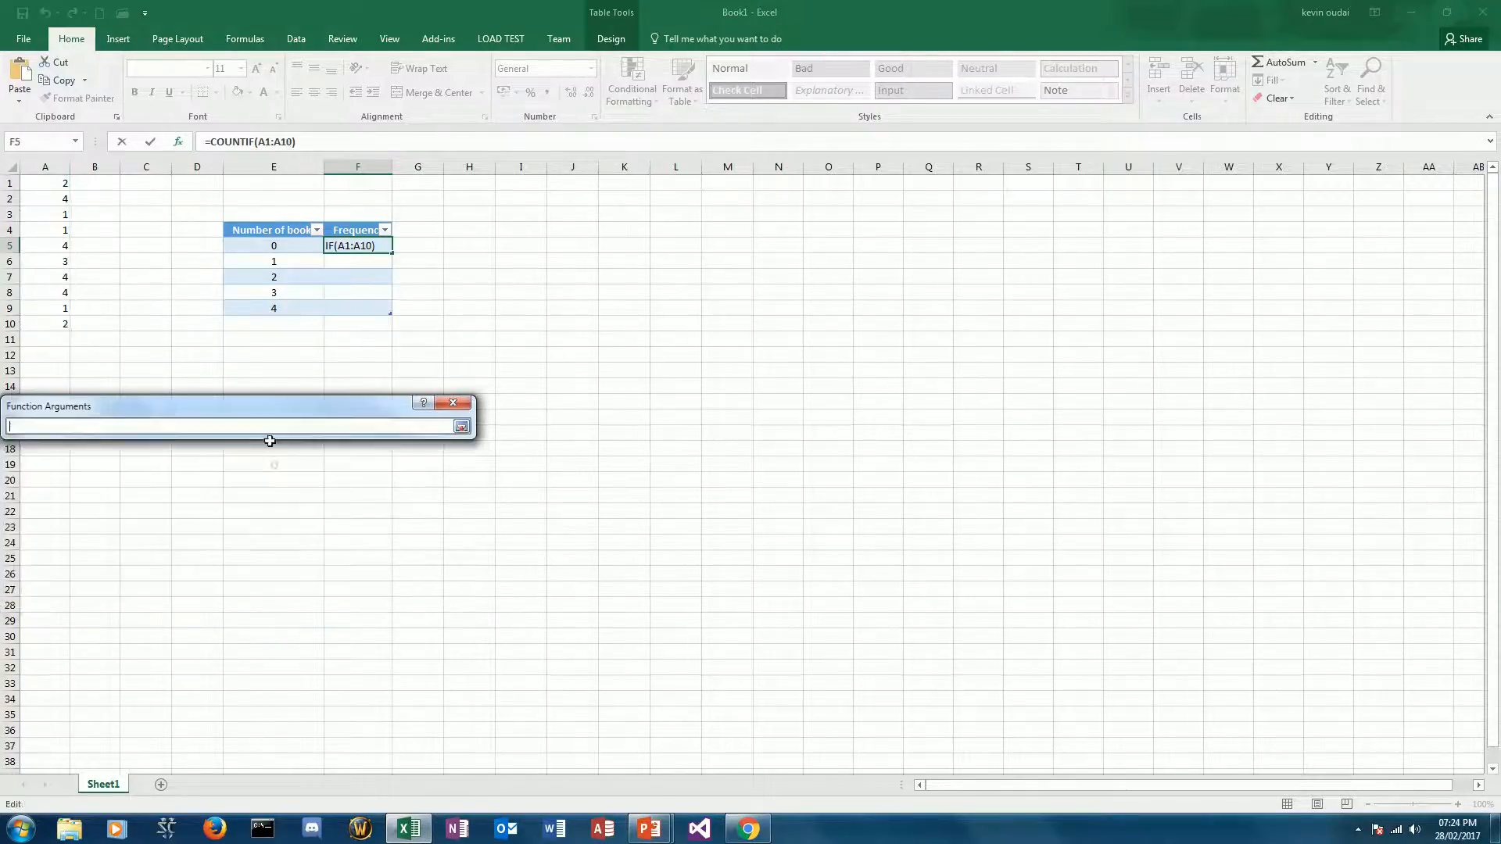
{"action": "left_click", "coordinate": [268, 247]}
{"action": "left_click", "coordinate": [462, 426]}
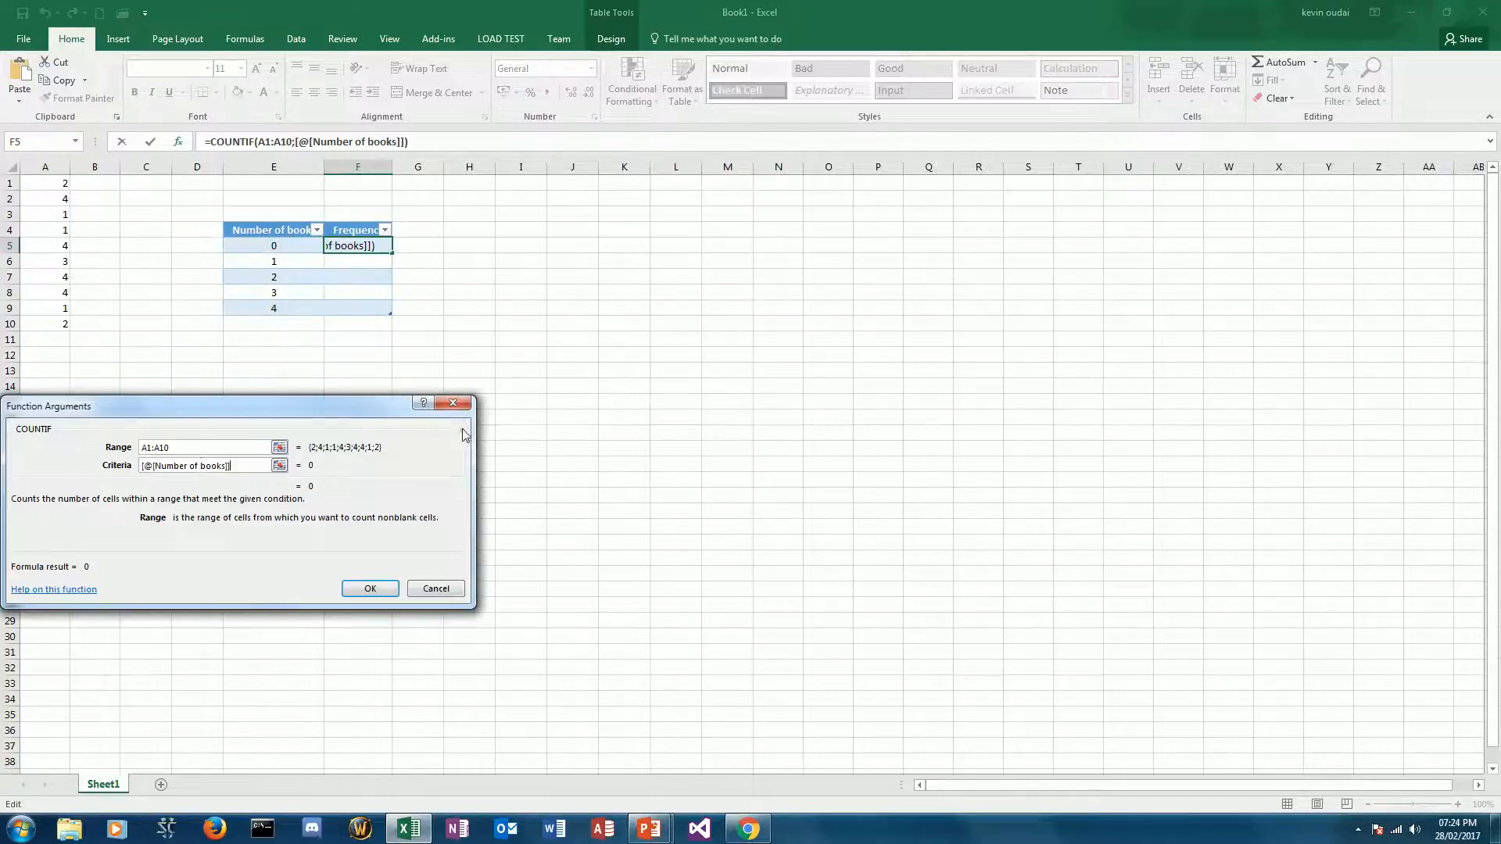
- Make the COUNTIF range absolute as $A$1:$A$10 and apply the formula to the Frequency column
{"action": "left_click", "coordinate": [146, 447]}
{"action": "key", "text": "F4"}
{"action": "left_click", "coordinate": [169, 447]}
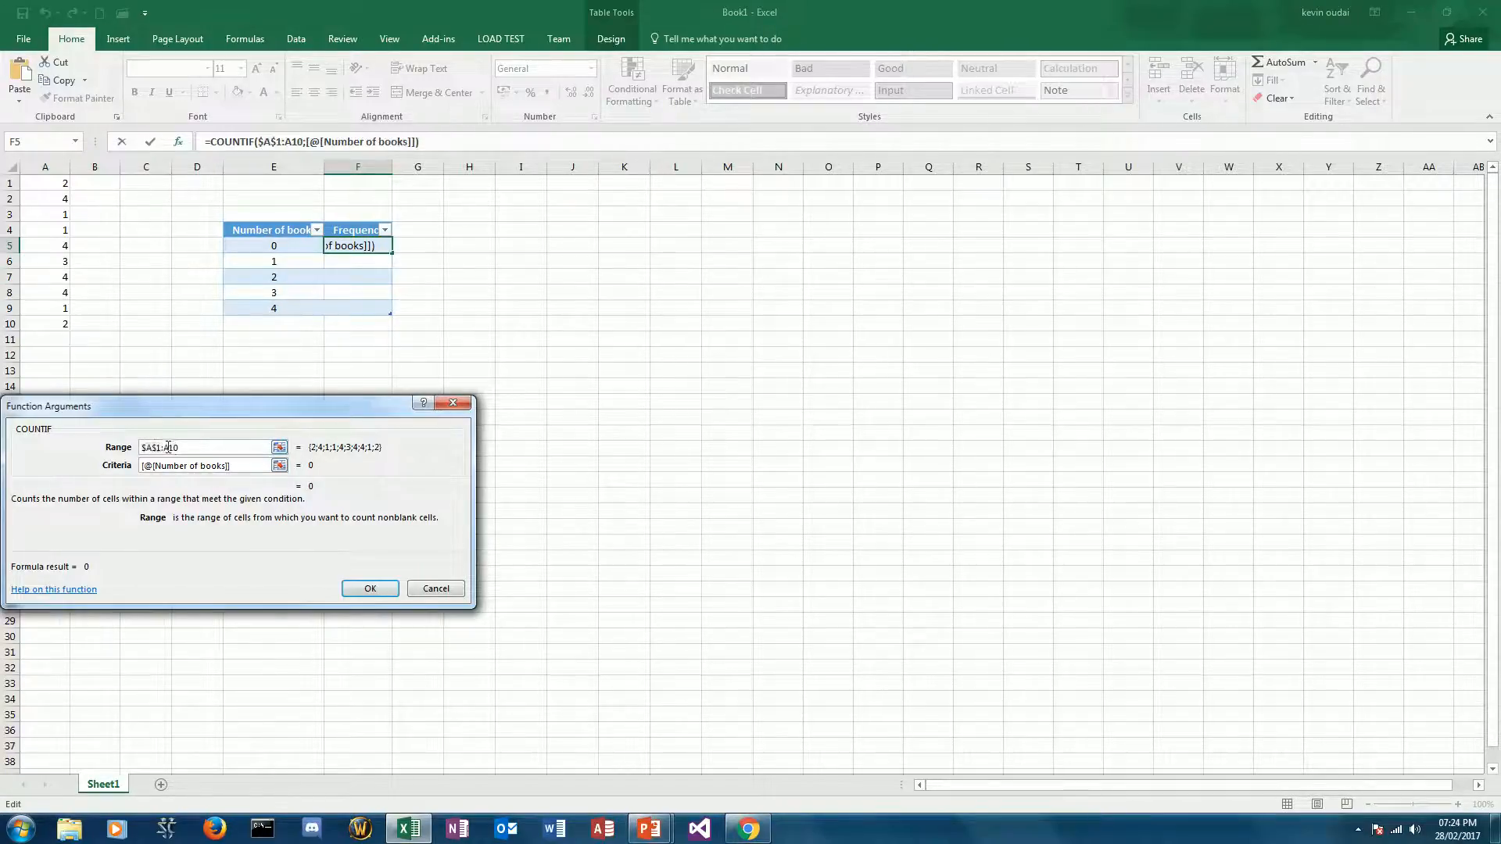
{"action": "key", "text": "F4"}
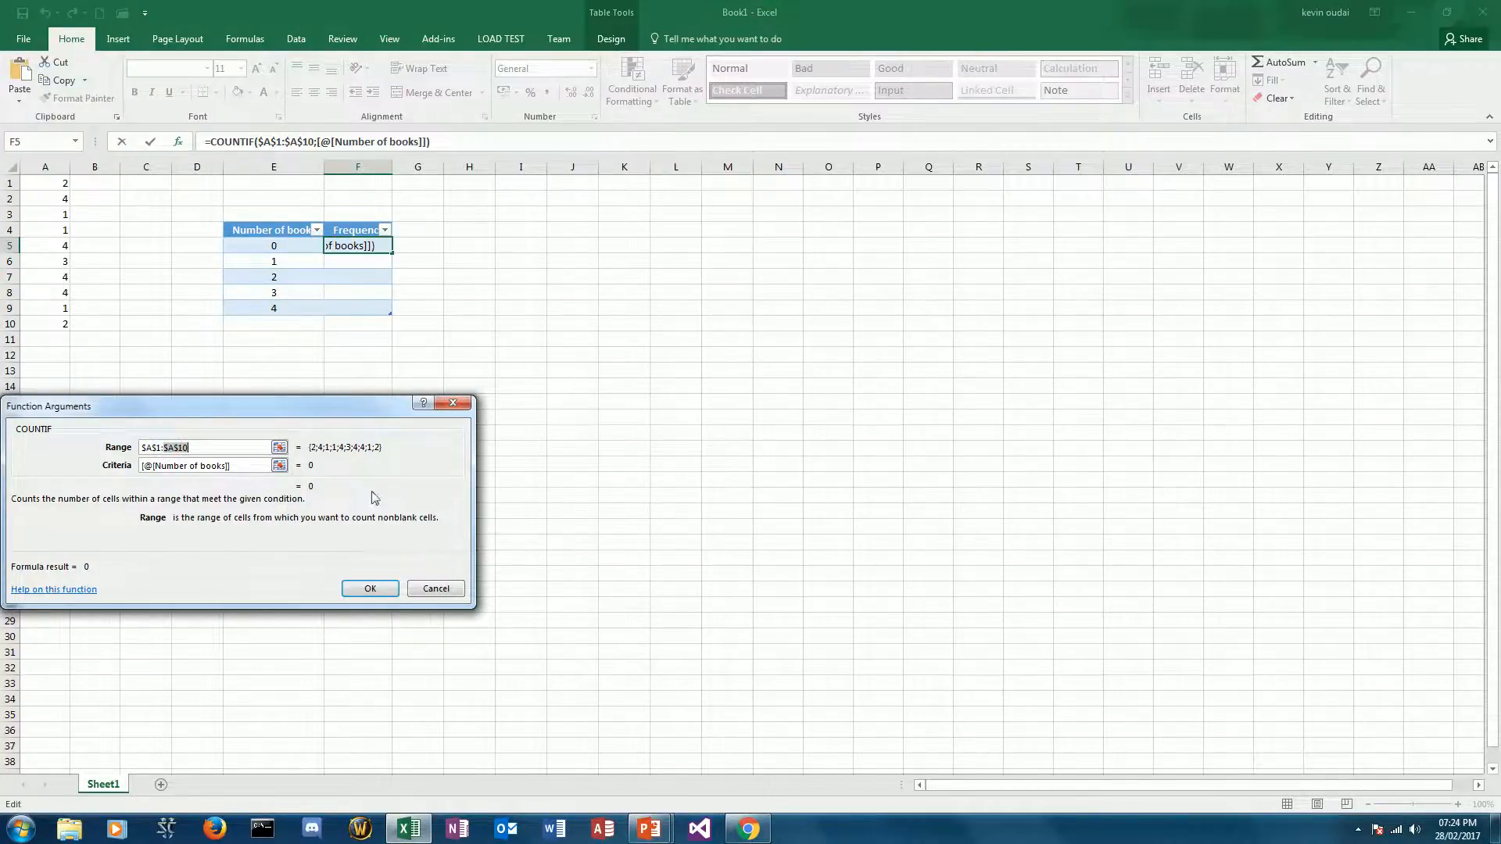
{"action": "left_click", "coordinate": [370, 590]}
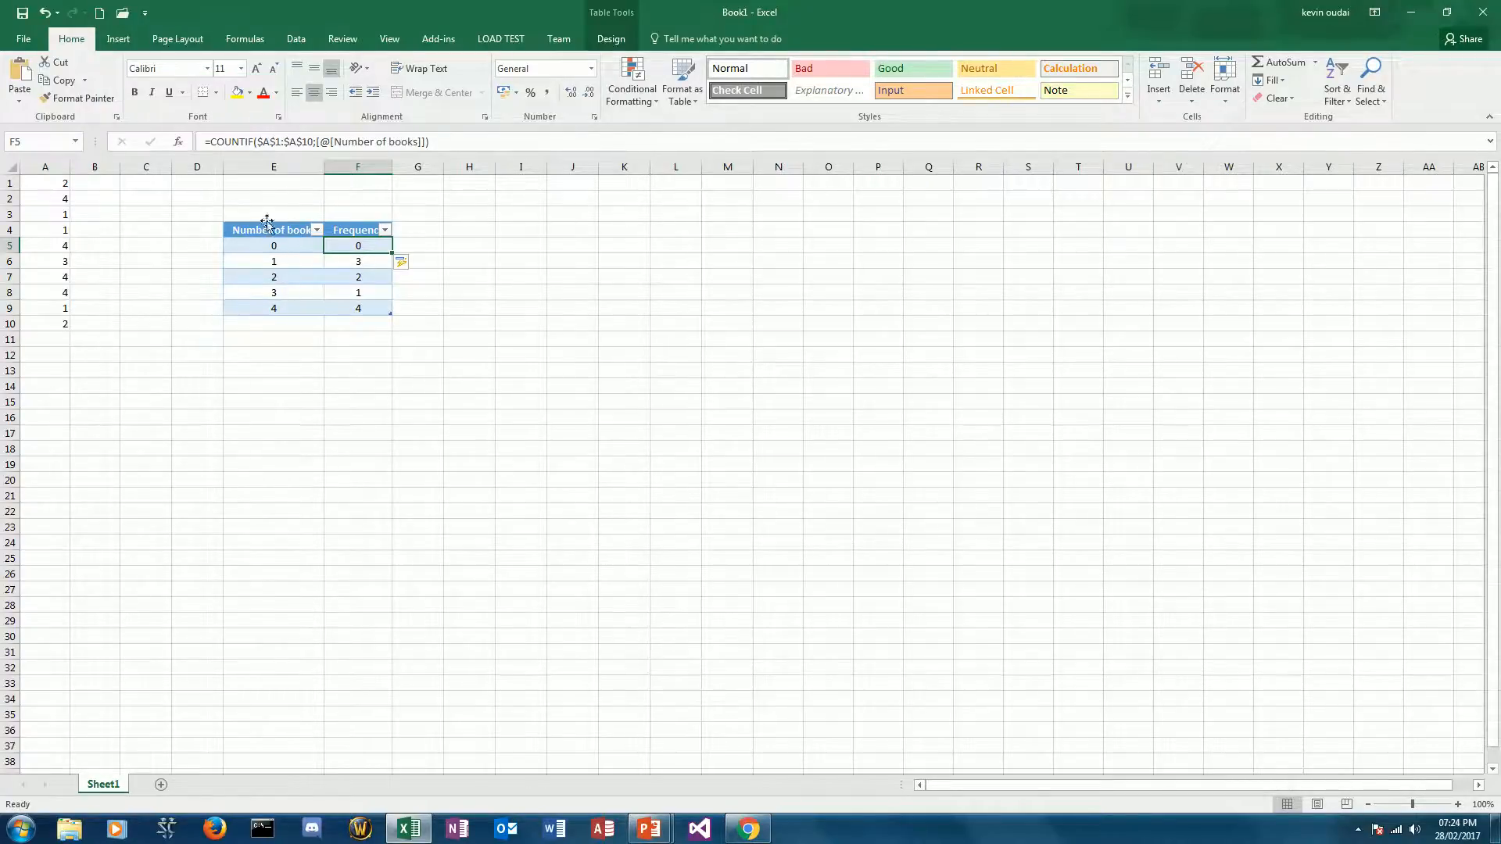
- Insert a clustered column chart from E4:F9 that plots Frequency against the number of books as categories
{"action": "left_click_drag", "start_coordinate": [266, 222], "coordinate": [362, 308]}
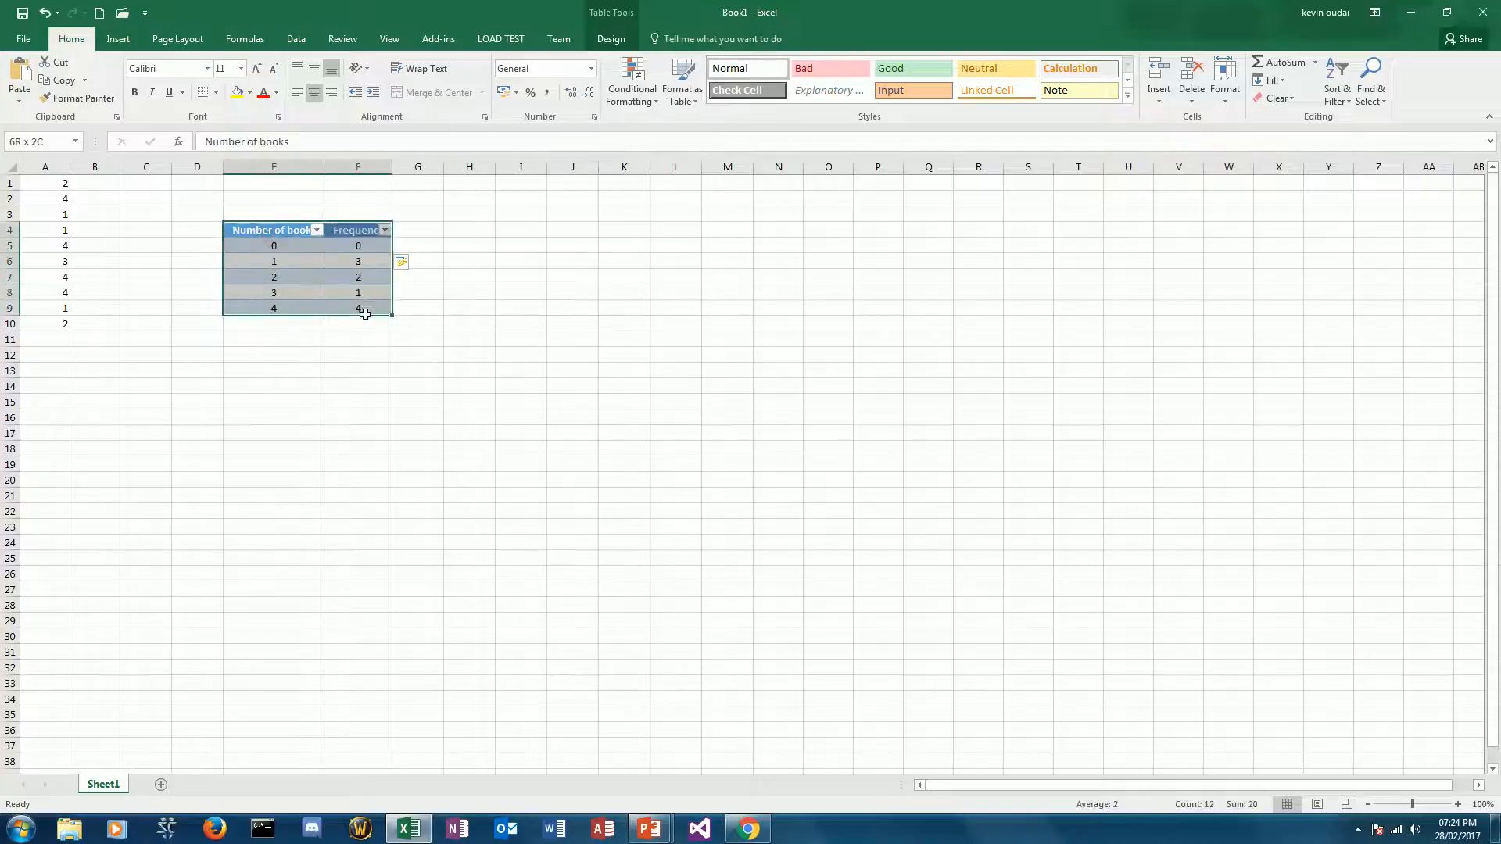
{"action": "left_click", "coordinate": [125, 39]}
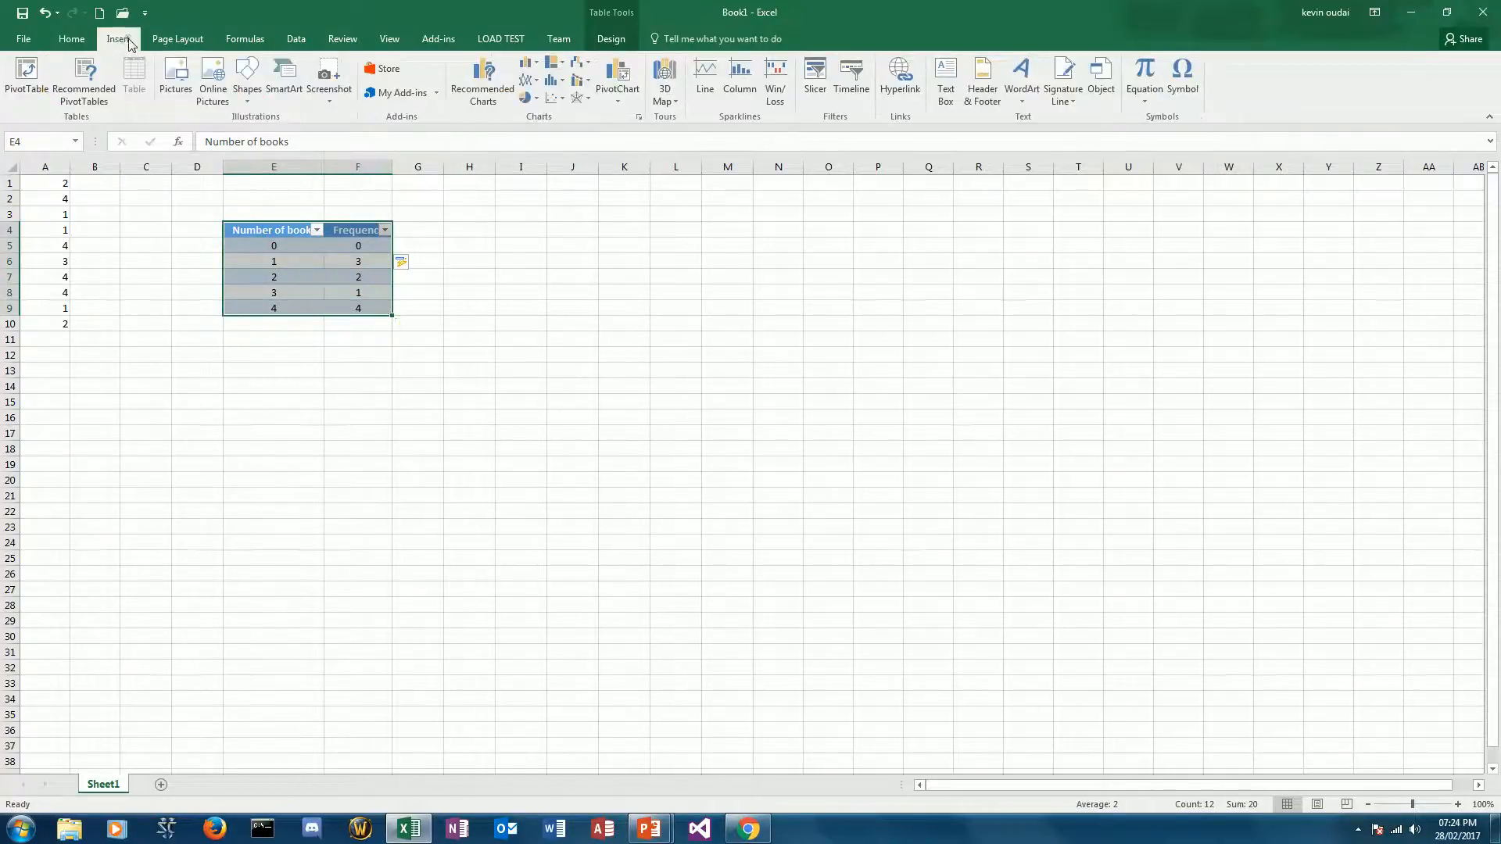
{"action": "left_click", "coordinate": [534, 64]}
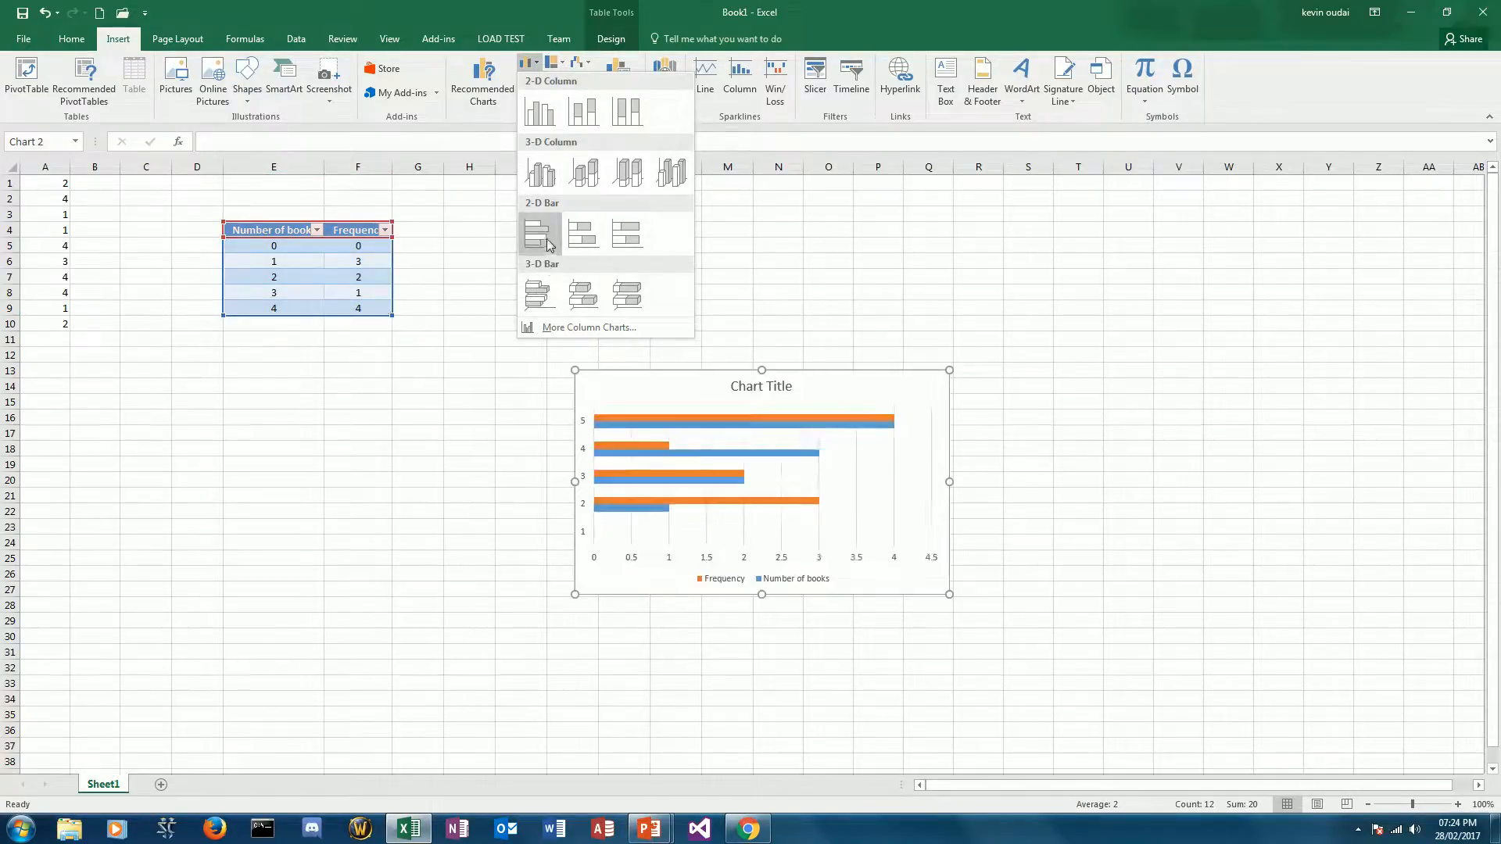
{"action": "left_click", "coordinate": [617, 328]}
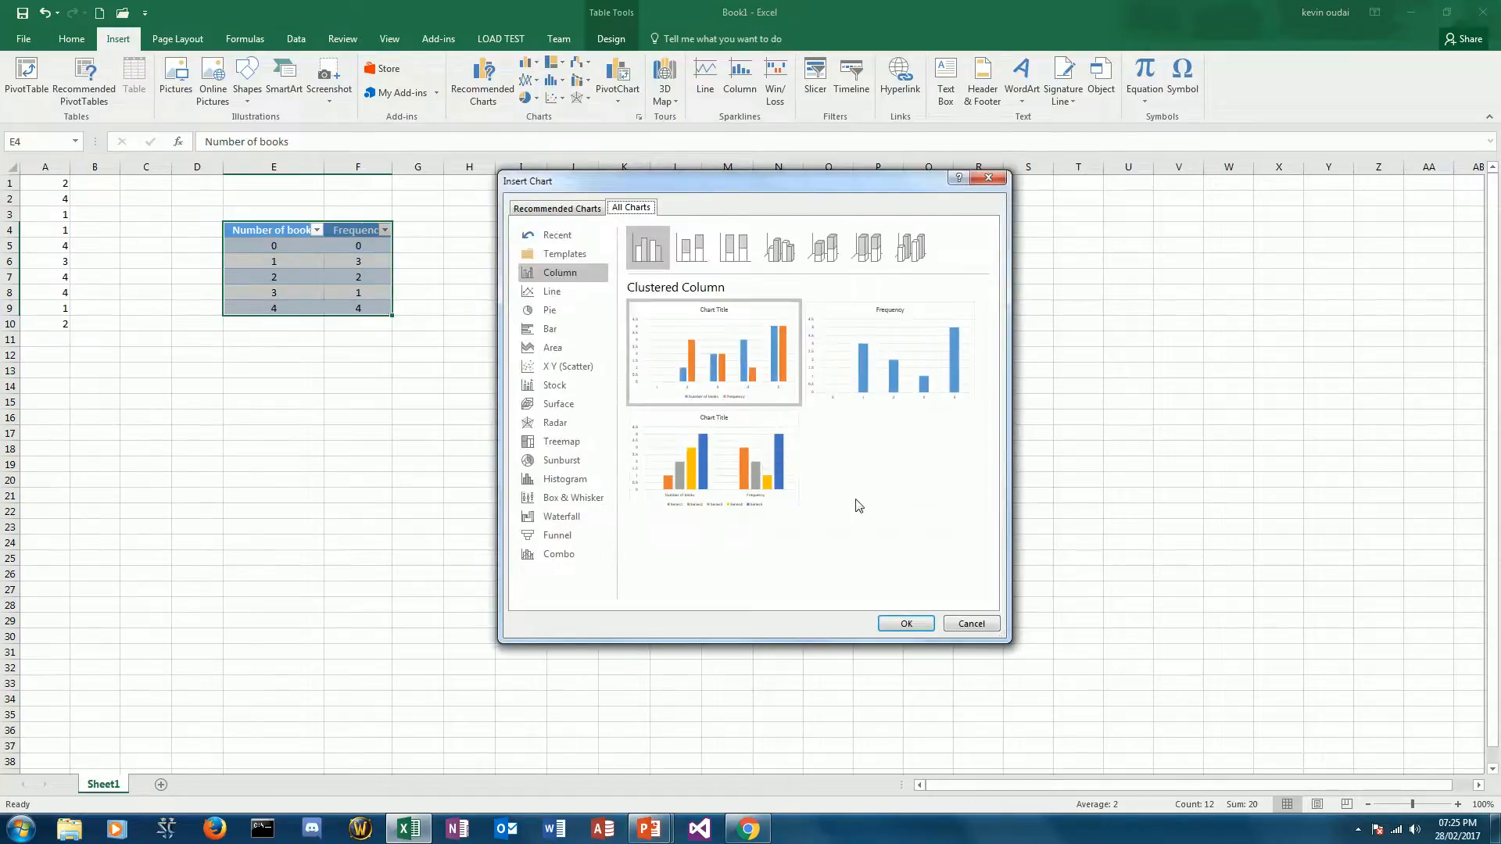
{"action": "mouse_move", "coordinate": [876, 372]}
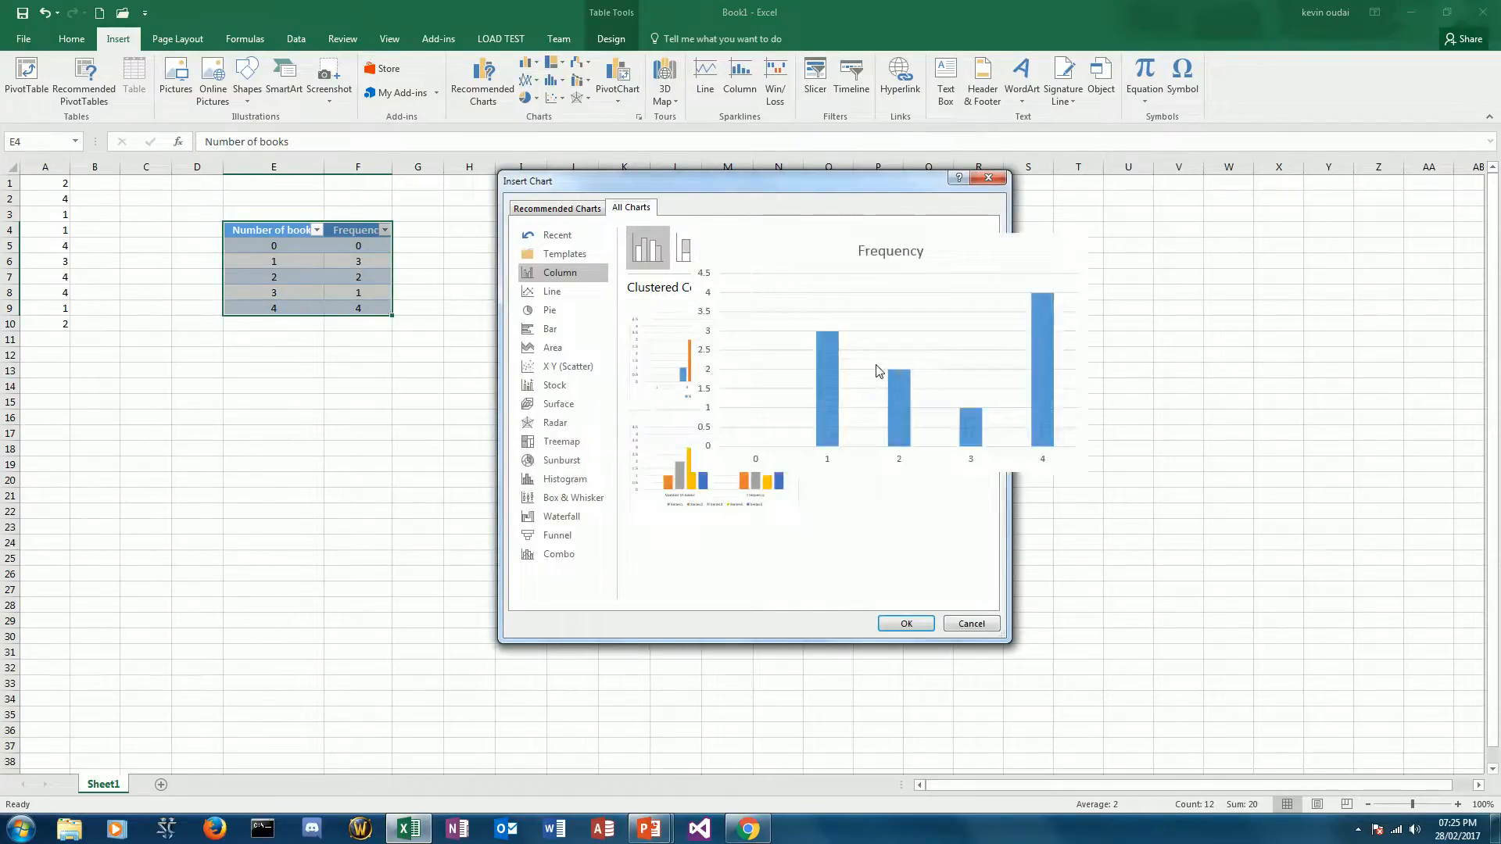
{"action": "double_click", "coordinate": [888, 355]}
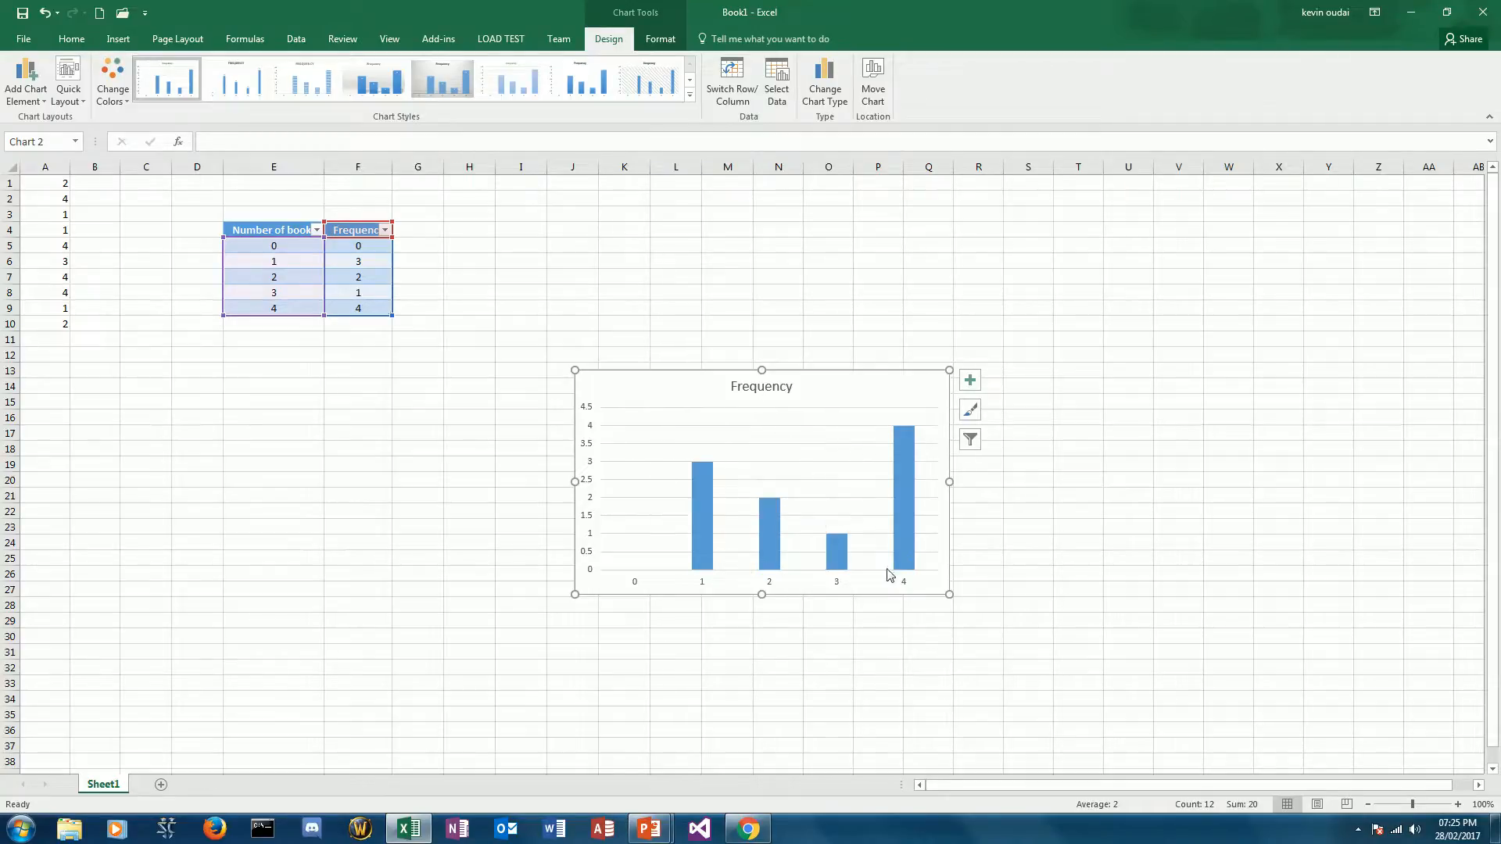
- Restyle the Frequency column chart with a preset style that has value labels above the columns, a vertical axis and fine horizontal gridlines
{"action": "mouse_move", "coordinate": [903, 521]}
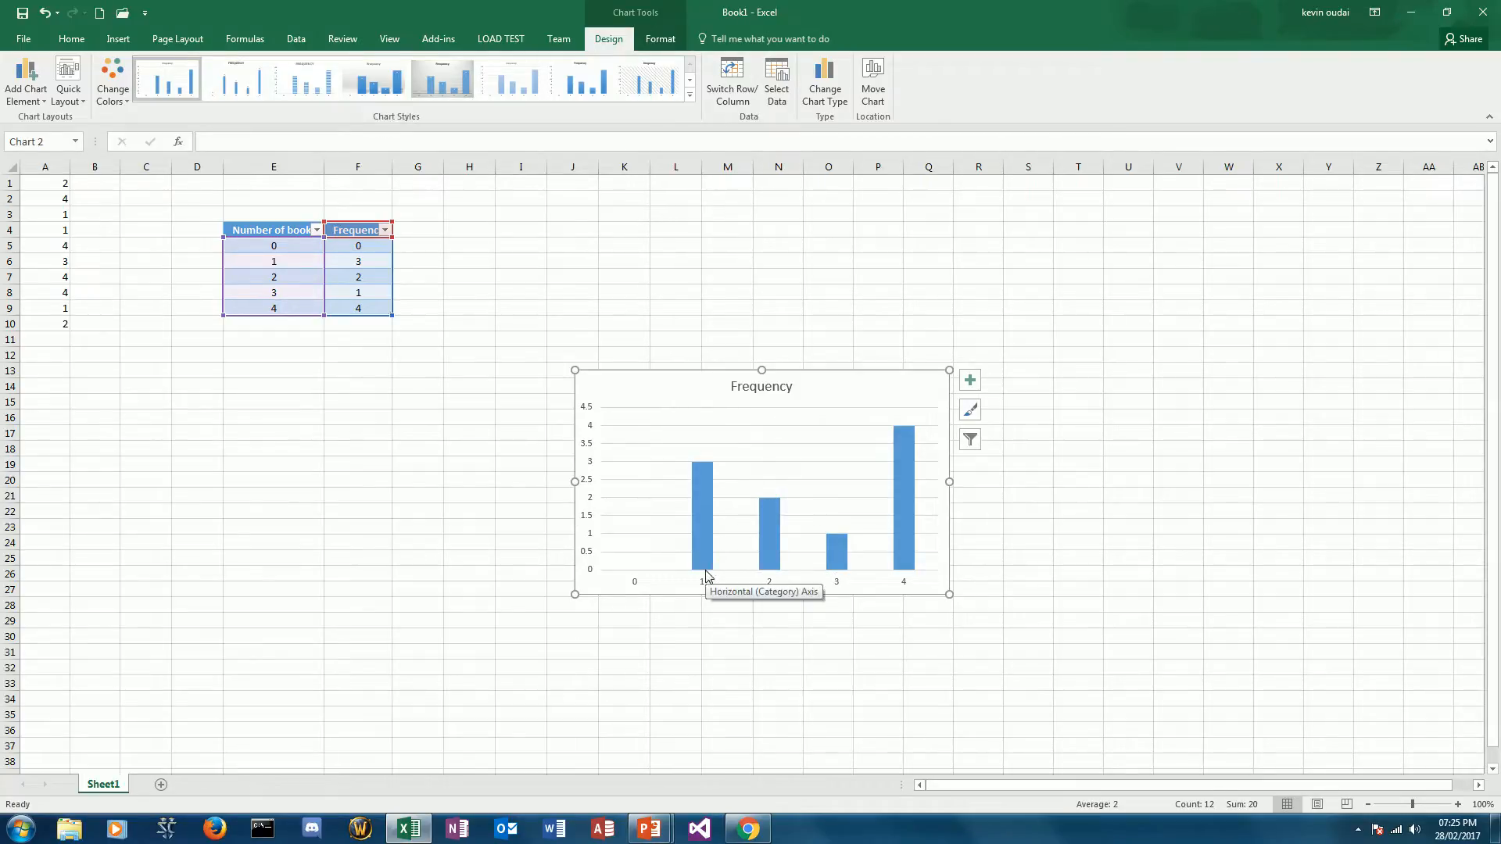
{"action": "left_click", "coordinate": [235, 79]}
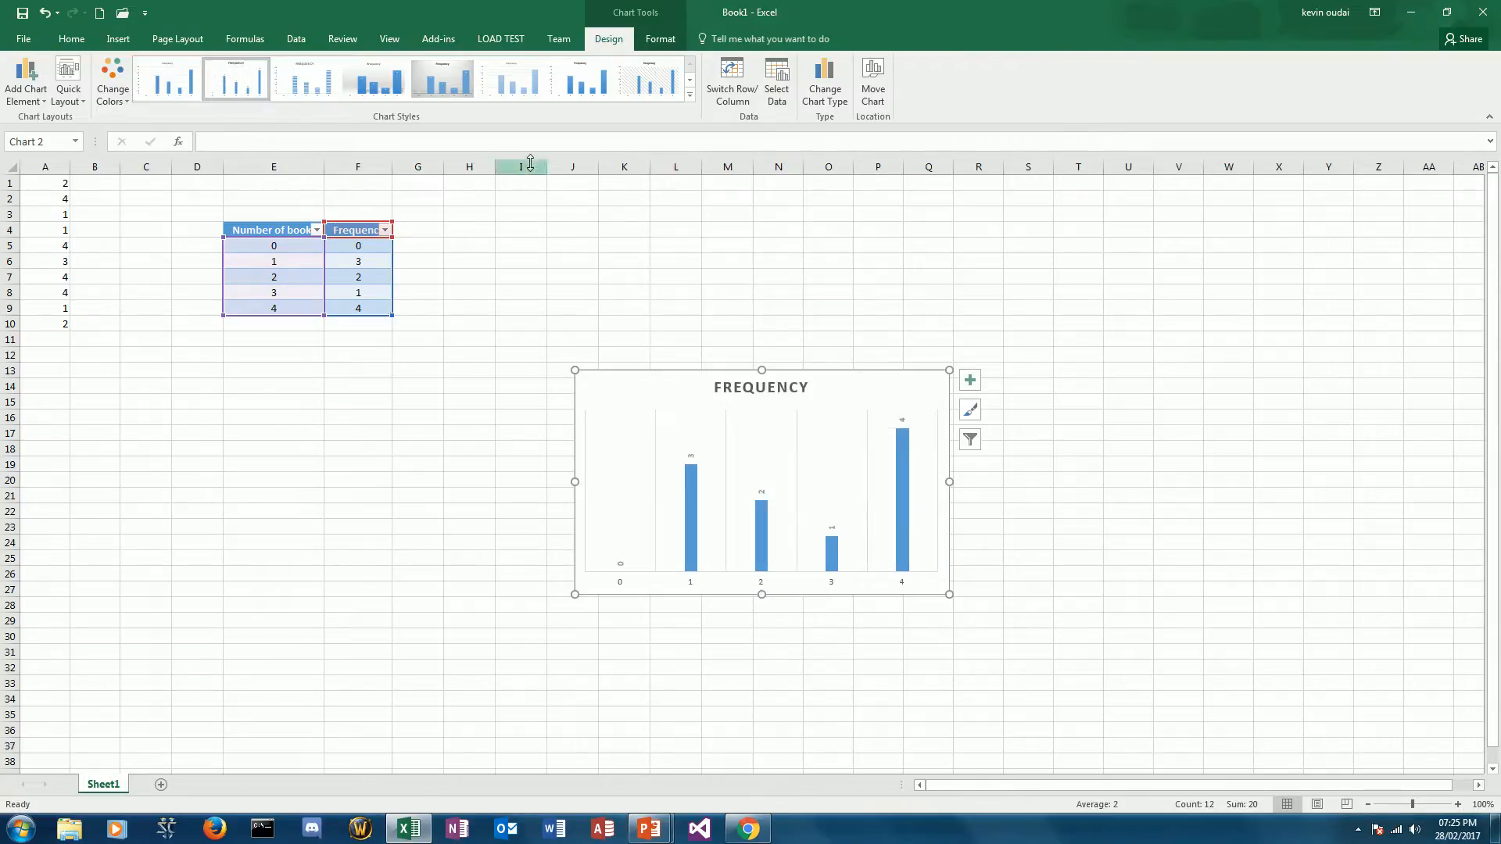
{"action": "left_click", "coordinate": [690, 80]}
{"action": "left_click", "coordinate": [373, 78]}
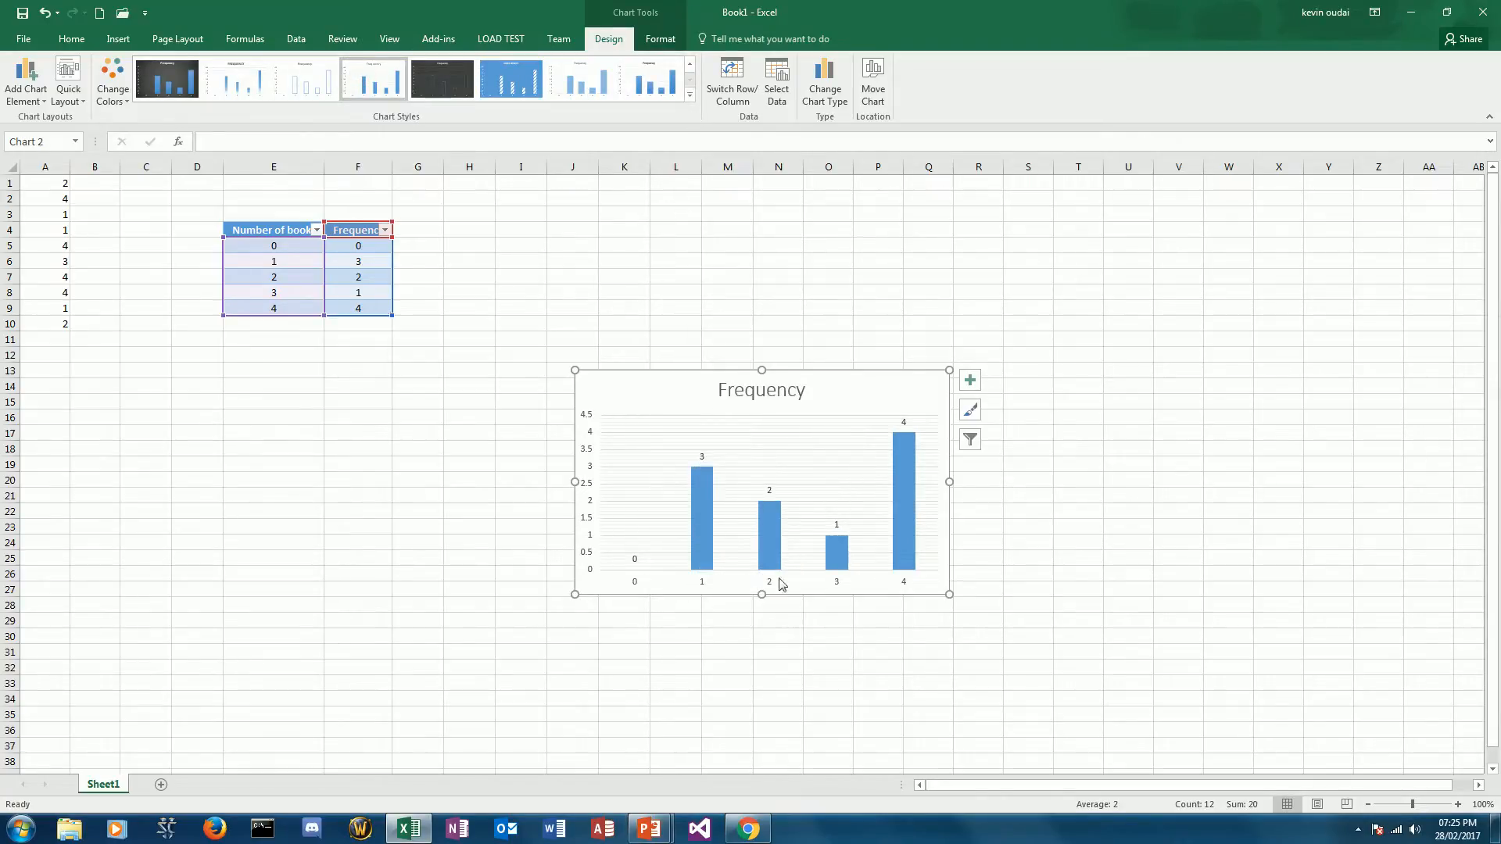
{"action": "mouse_move", "coordinate": [844, 547]}
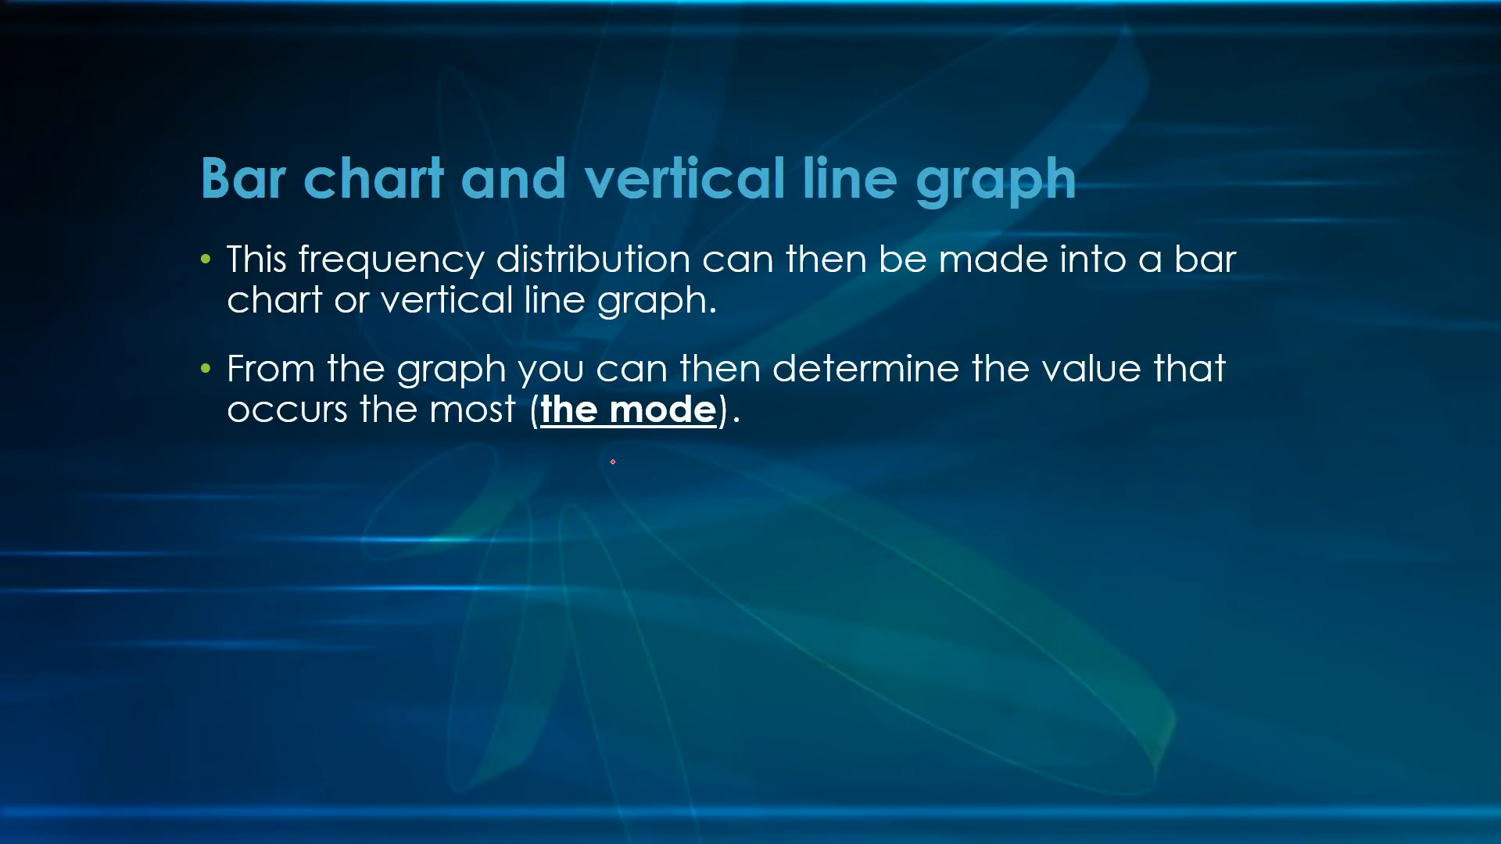
{"action": "key", "text": "Right"}
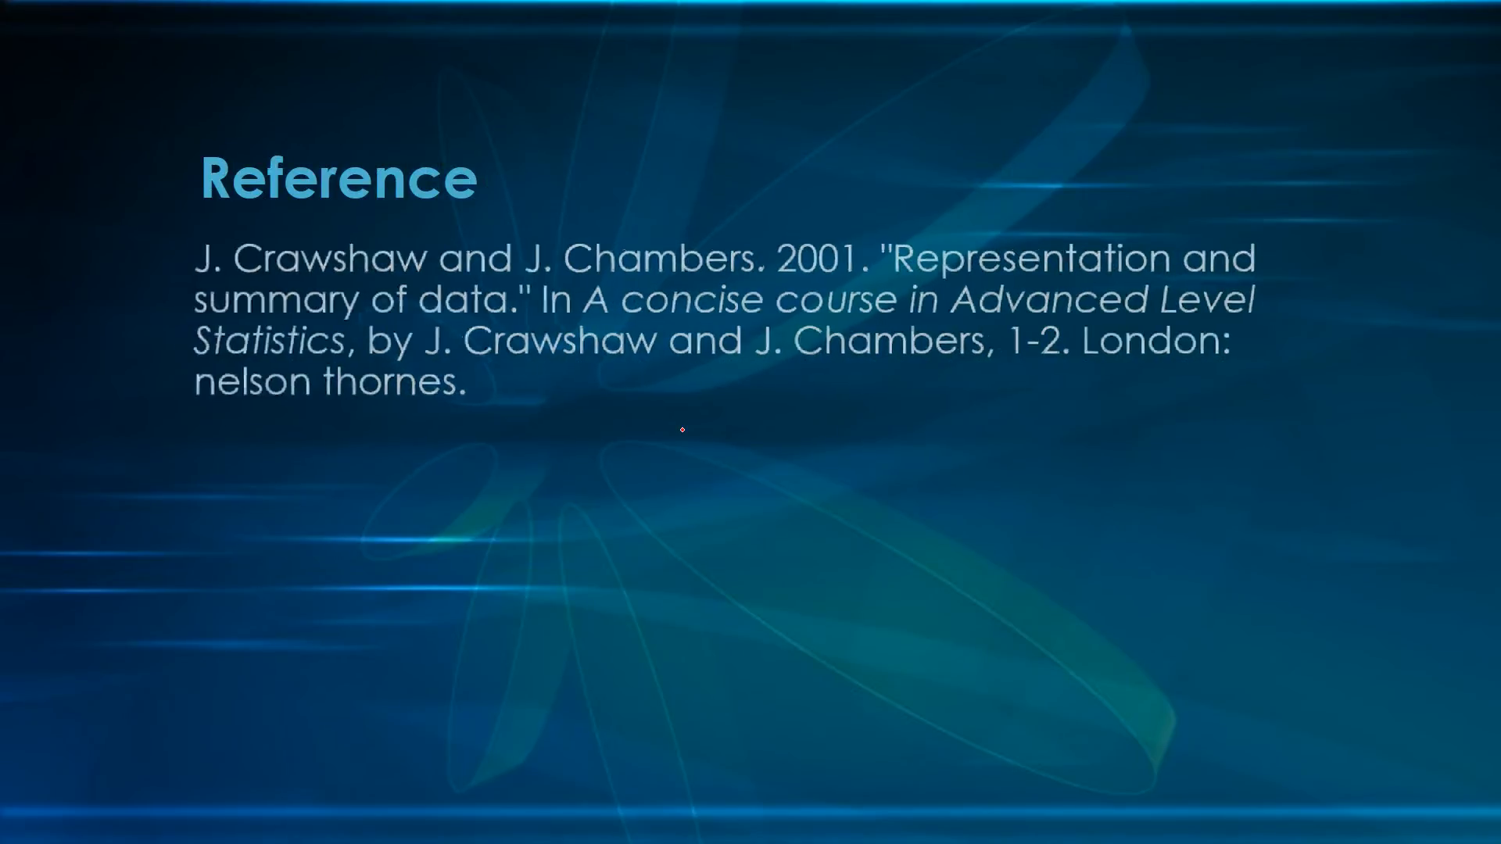
{"action": "key", "text": "Right"}
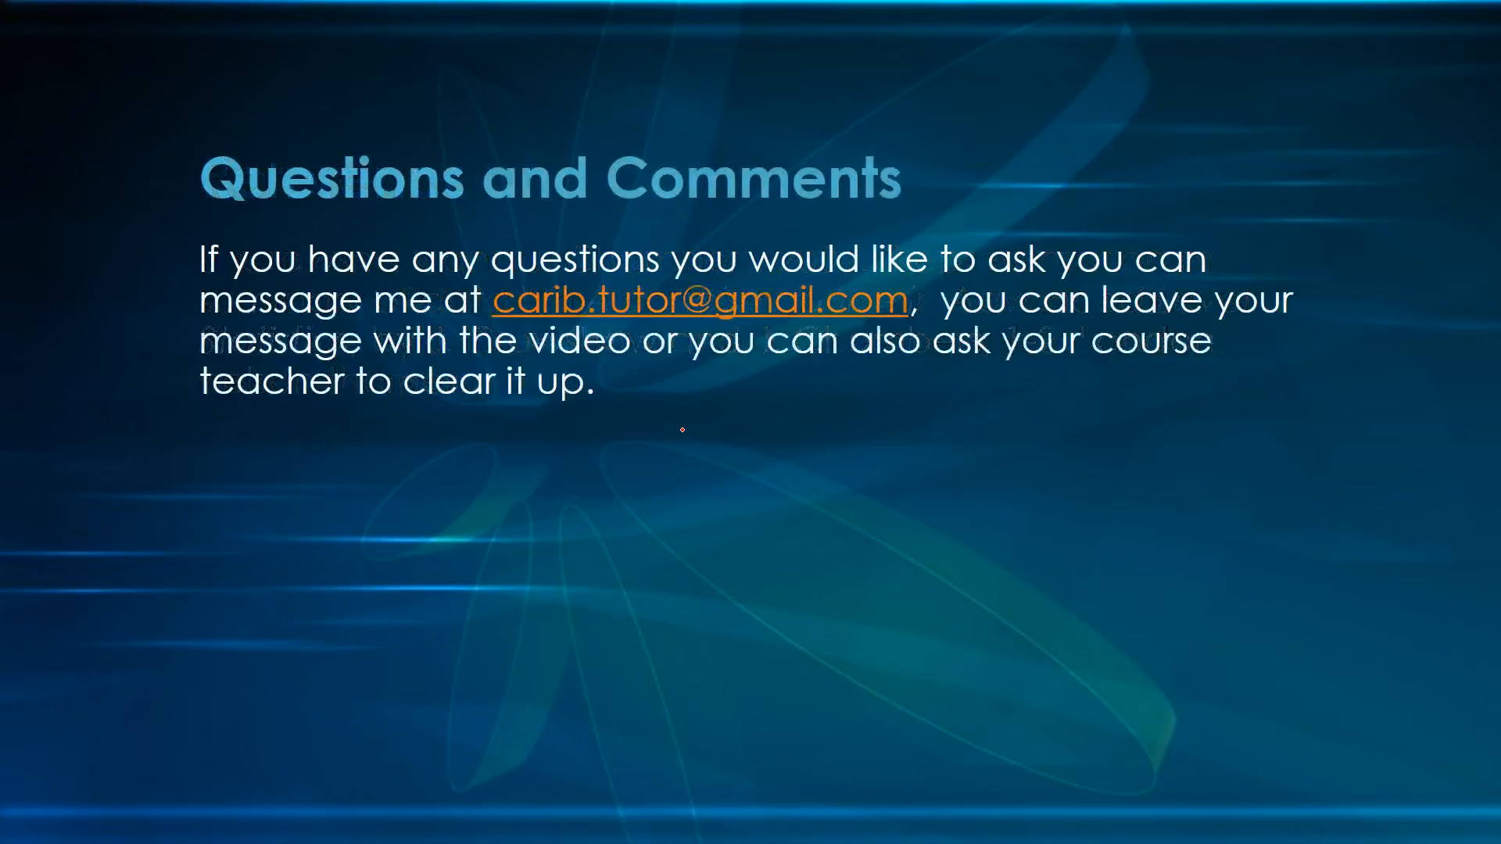